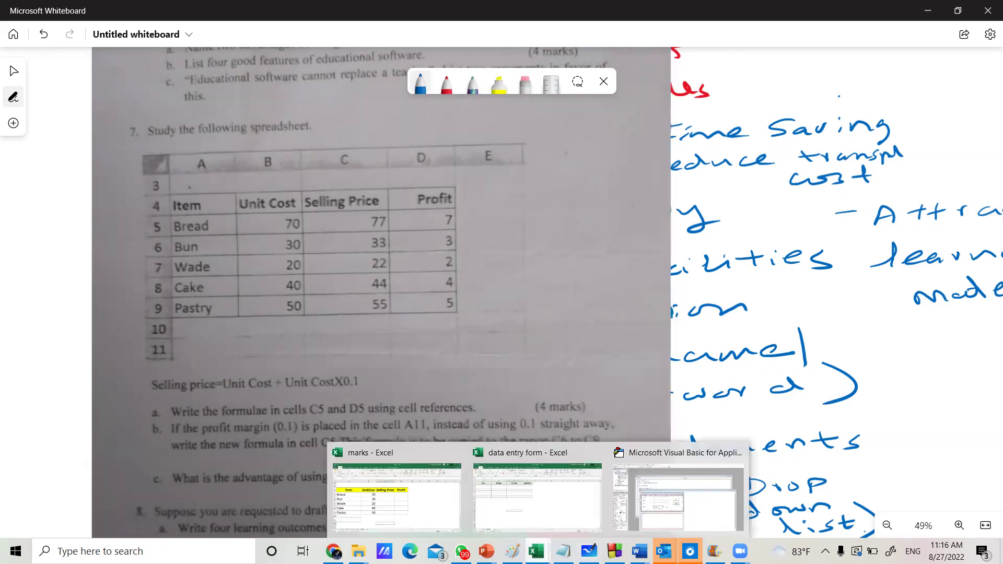
# Switch to the marks workbook in Excel and enter the Bread selling price formula =B5+B5*0.1 in cell C5.
pyautogui.hotkey('alt', 'Tab')
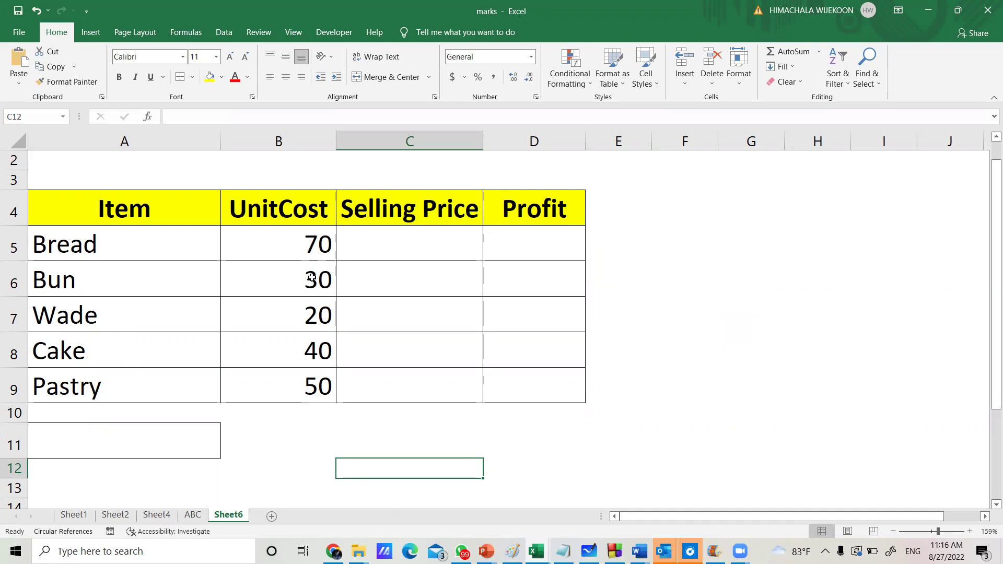
pyautogui.click(422, 254)
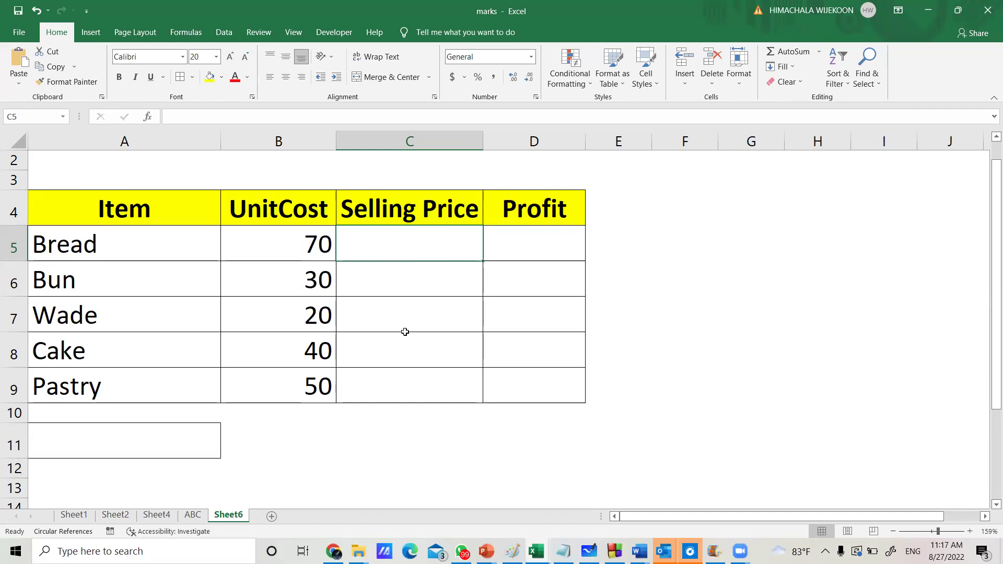
pyautogui.click(523, 242)
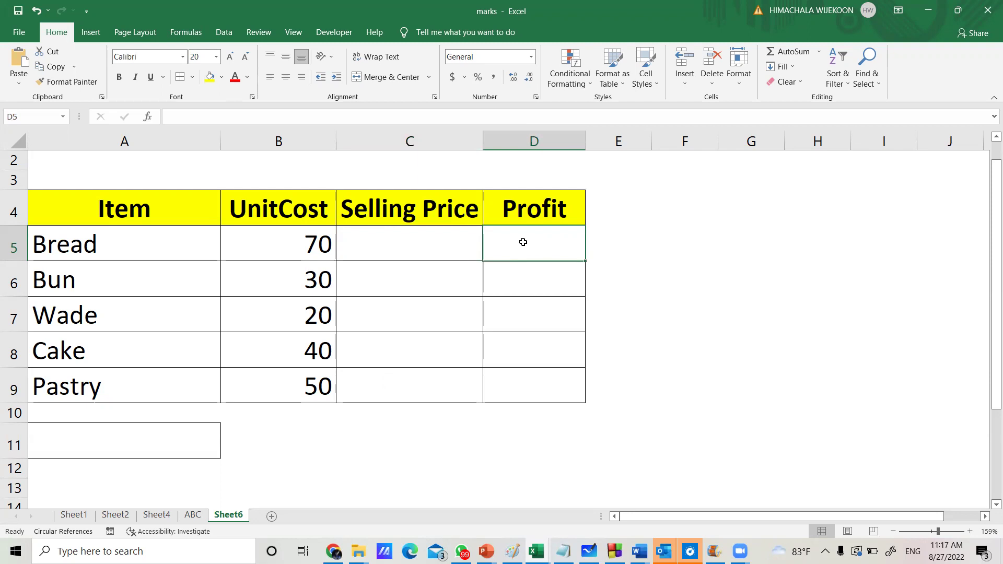
pyautogui.click(435, 243)
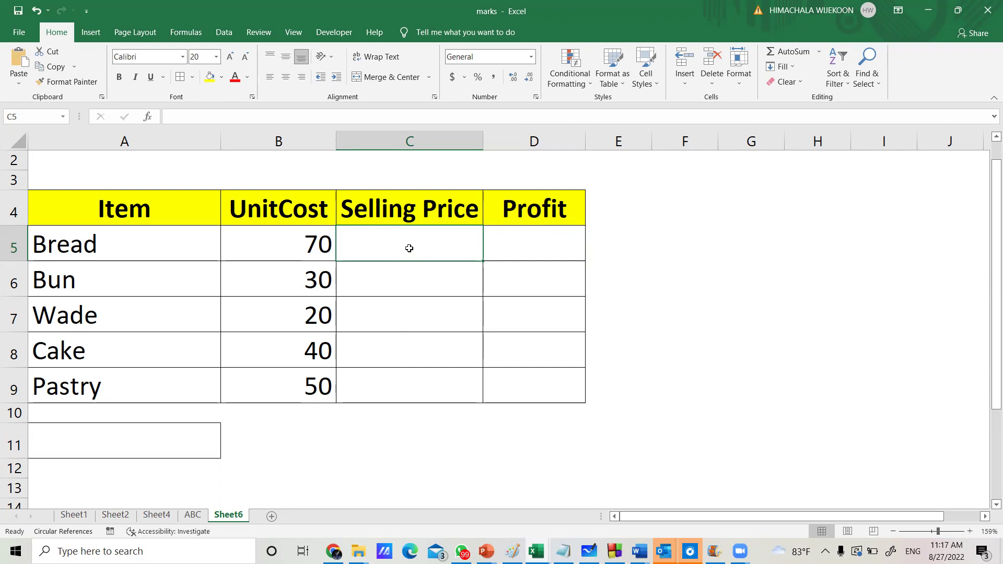
pyautogui.click(187, 117)
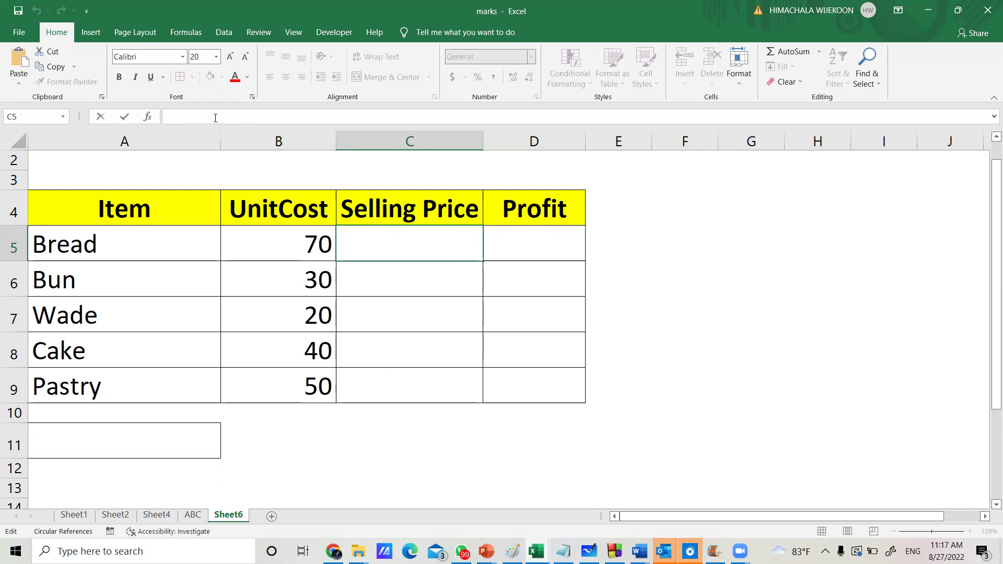
pyautogui.write('=')
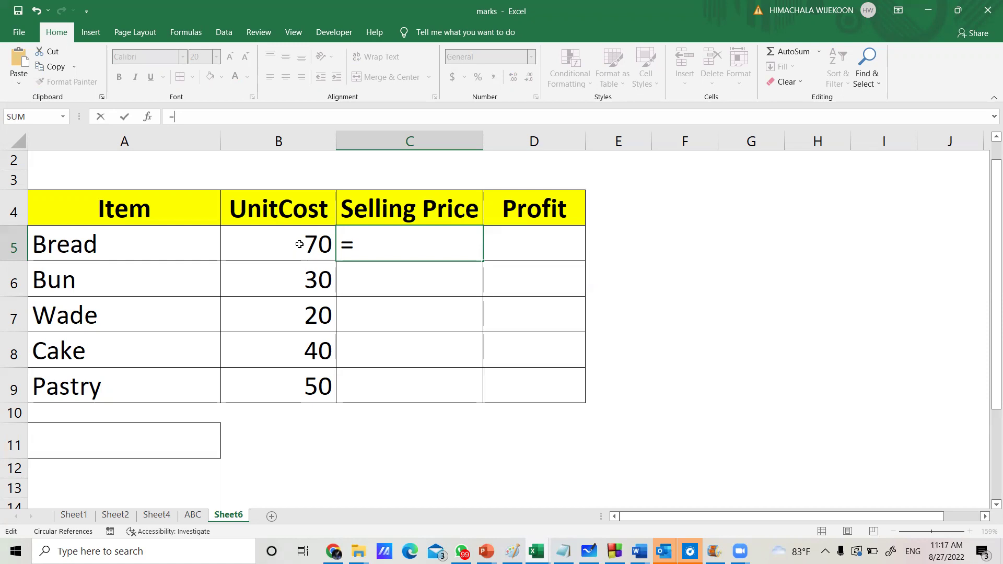
pyautogui.click(291, 246)
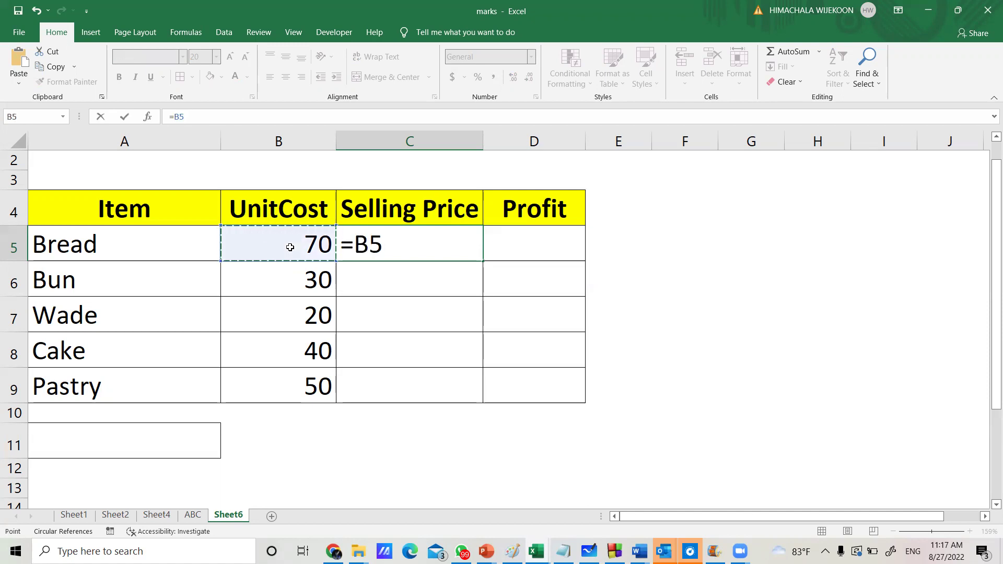
pyautogui.write('+')
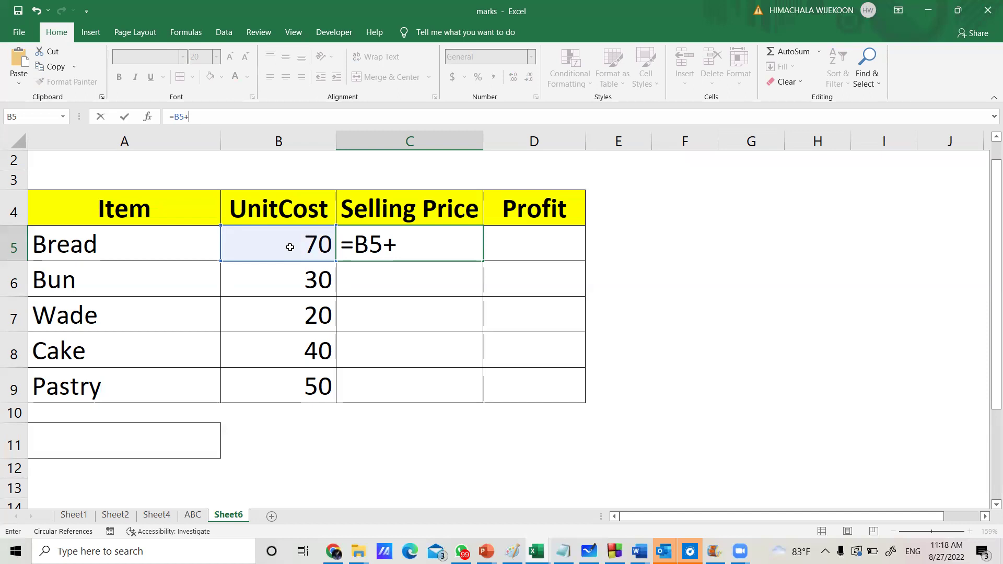
pyautogui.click(290, 247)
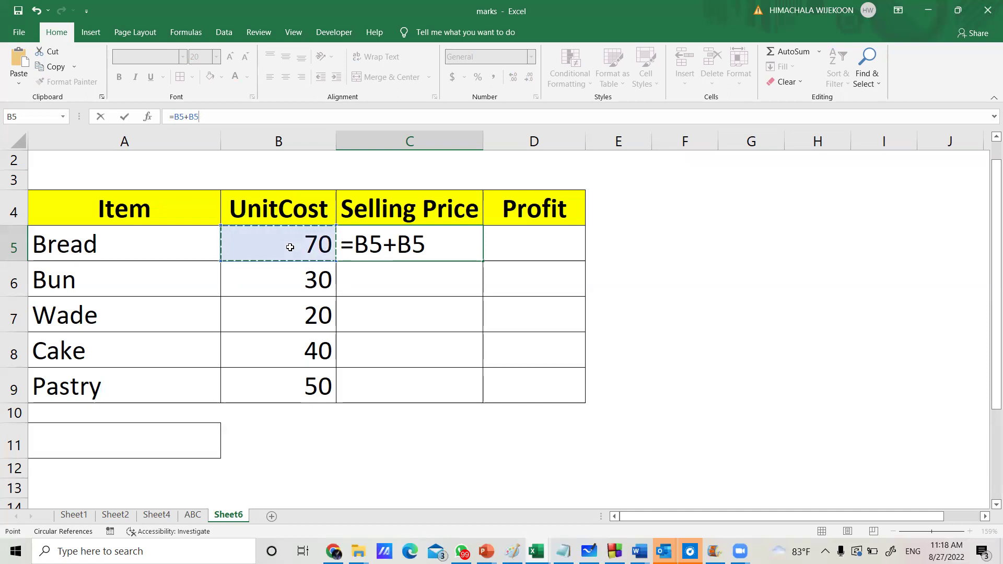
pyautogui.write('*0.1')
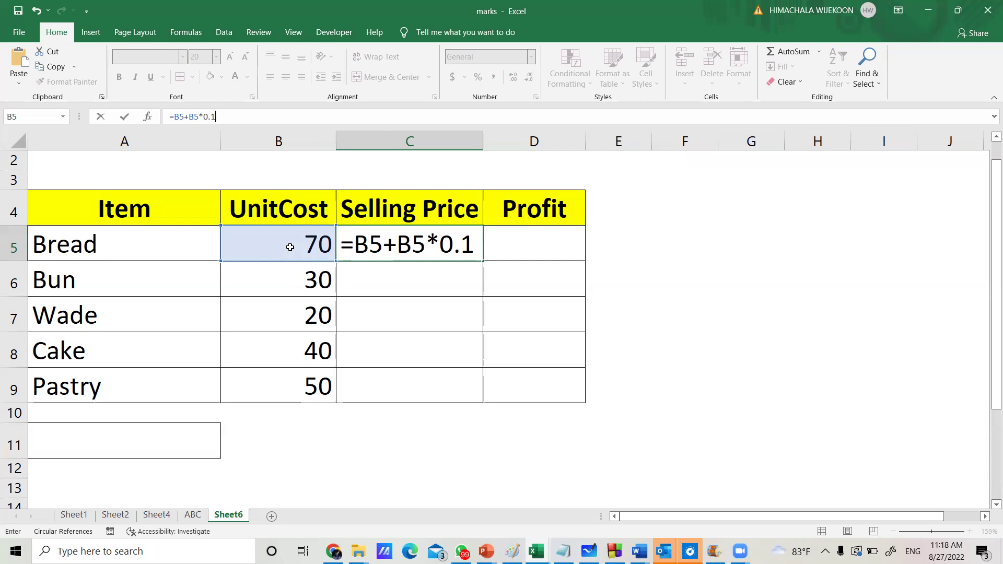
pyautogui.press('Return')
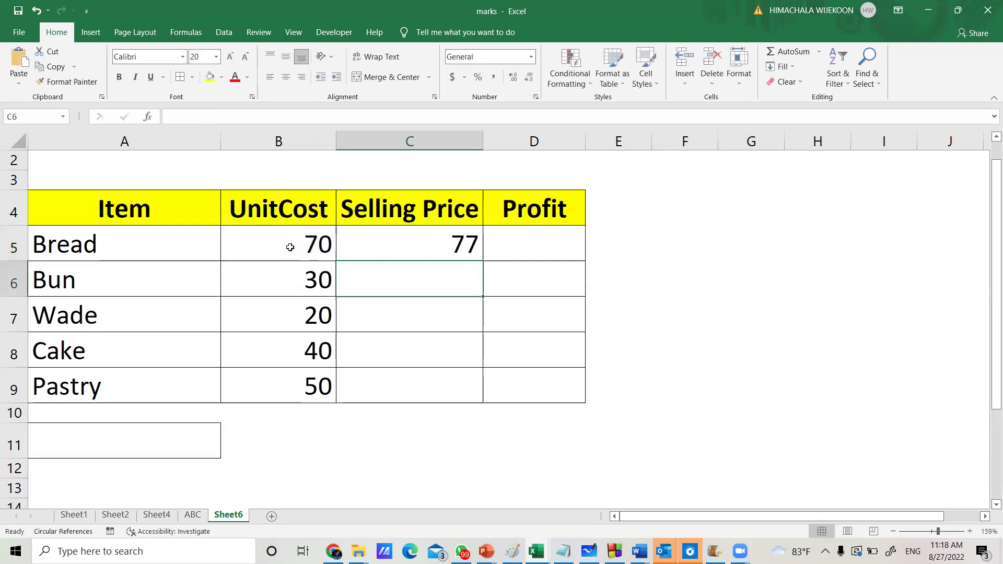
# Copy the selling price formula from C5 down through C9.
pyautogui.click(430, 248)
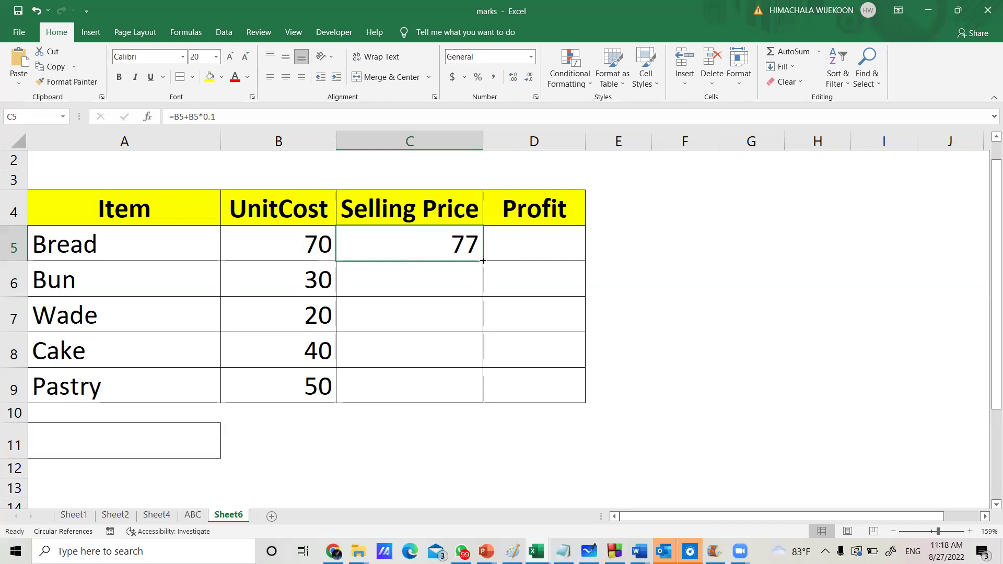
pyautogui.moveTo(483, 261); pyautogui.dragTo(481, 389)
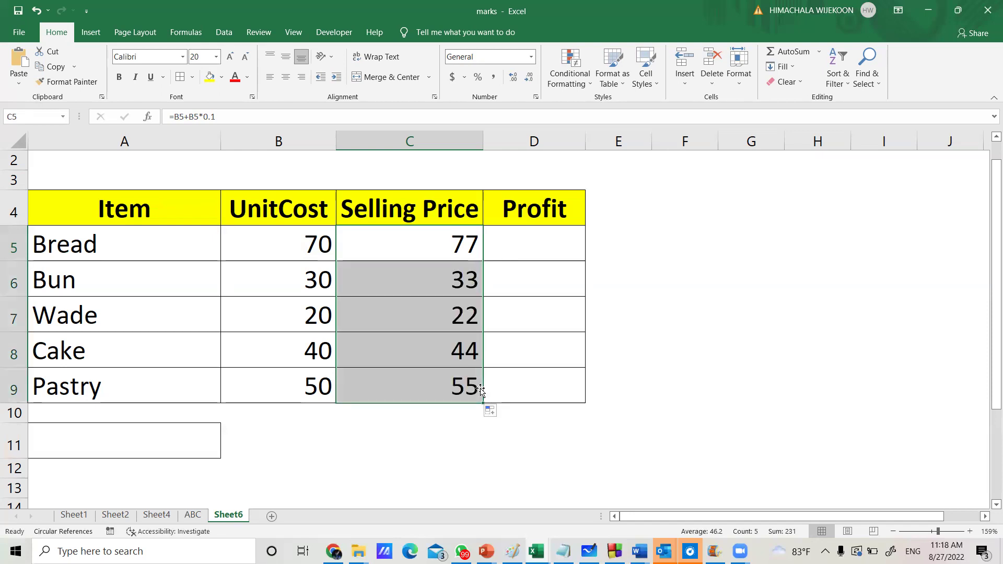
pyautogui.click(736, 375)
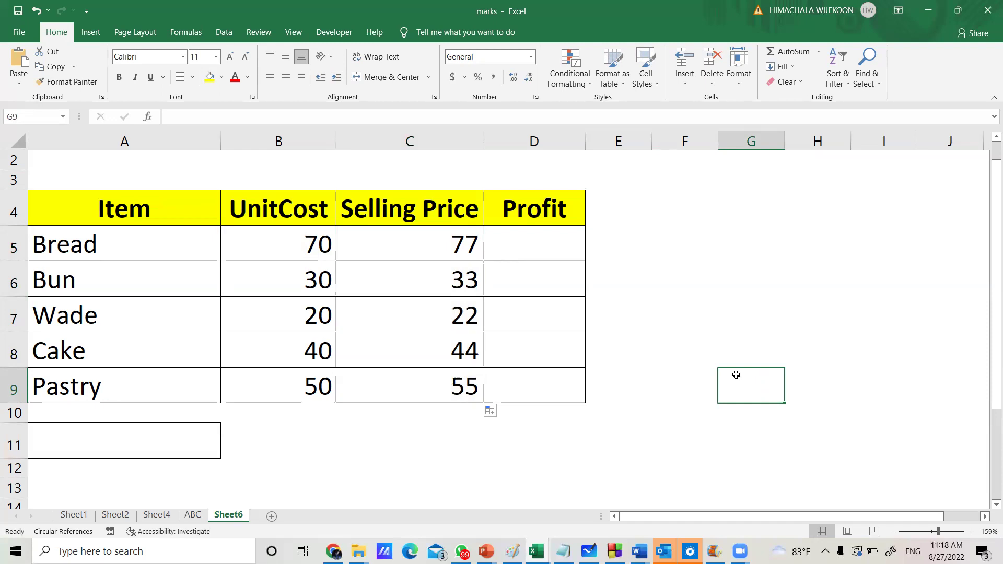
# Examine how the cell references change in the selling price formulas from C5 to C9.
pyautogui.click(434, 280)
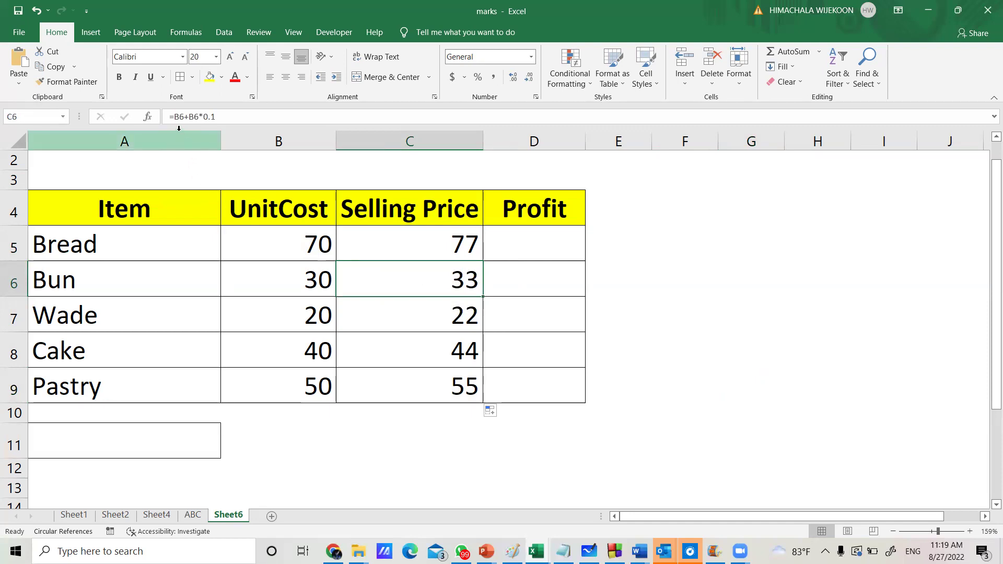
pyautogui.click(434, 247)
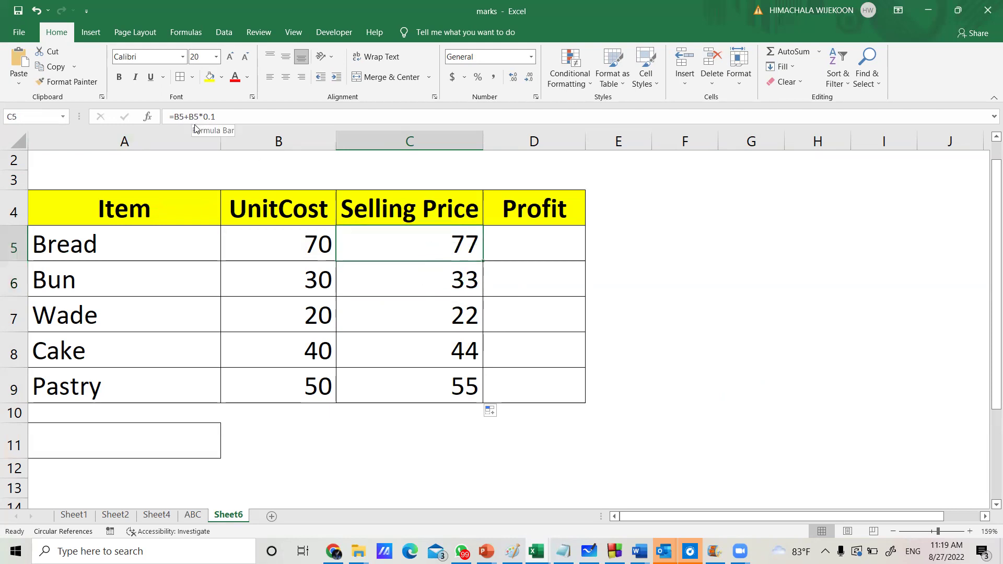
pyautogui.click(381, 276)
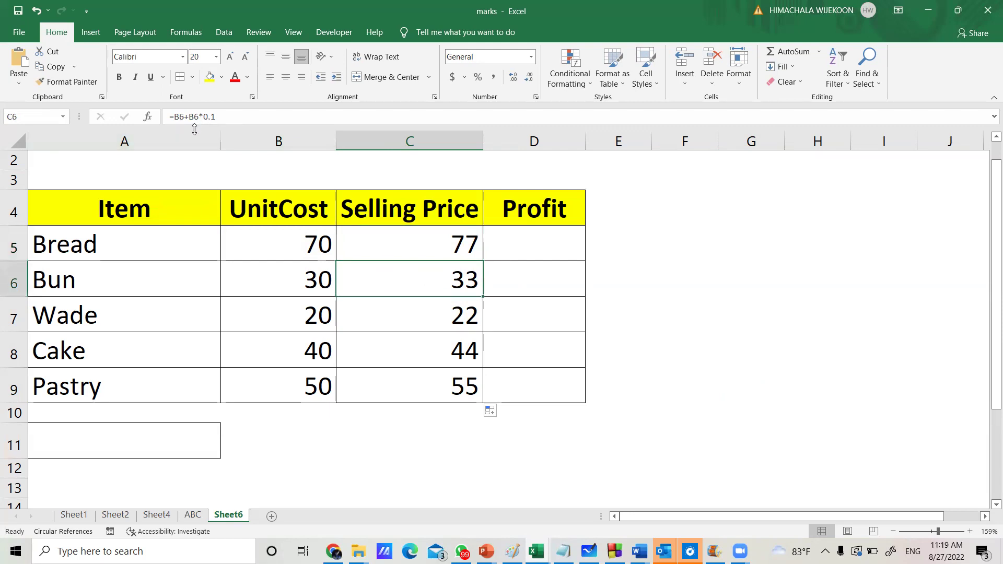
pyautogui.click(394, 320)
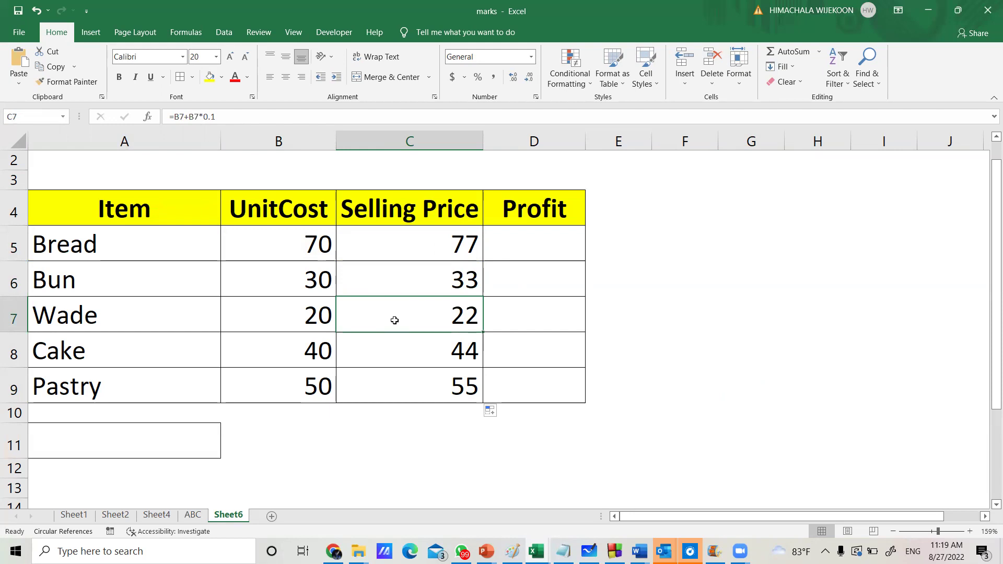
pyautogui.click(395, 348)
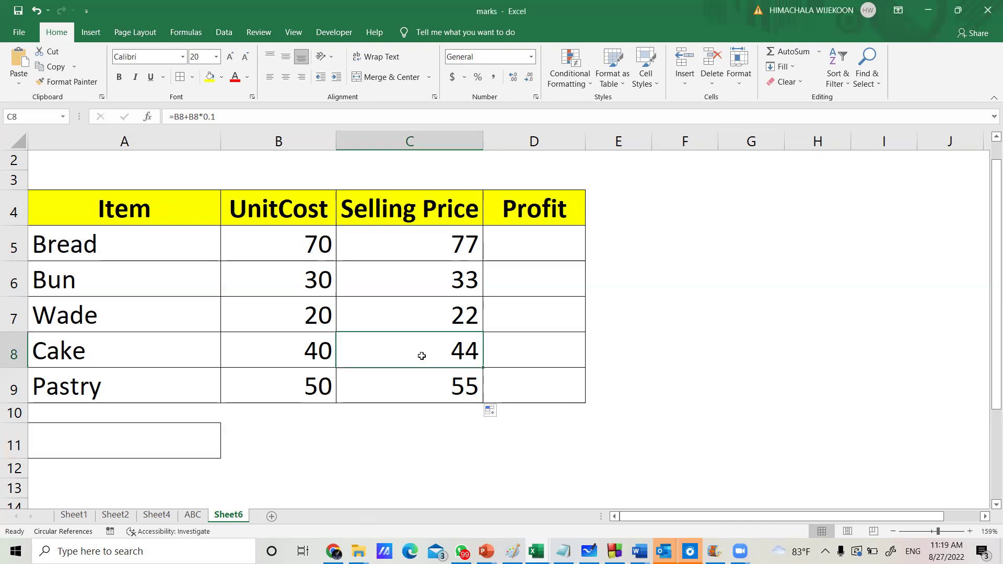
pyautogui.click(421, 383)
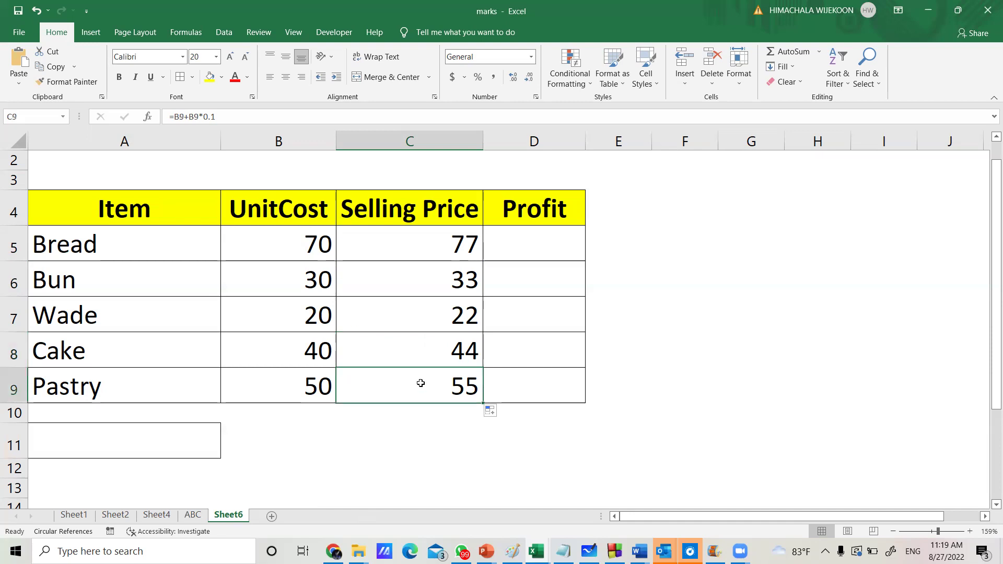
pyautogui.click(418, 320)
pyautogui.click(748, 296)
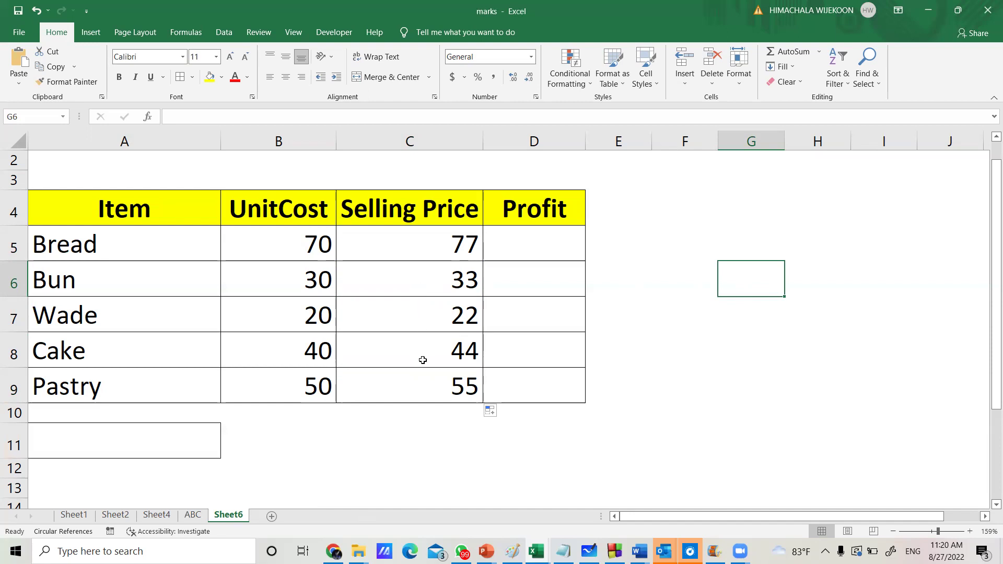
# Enter the profit formula =C5-B5 in cell D5 and copy it down through D9.
pyautogui.click(567, 245)
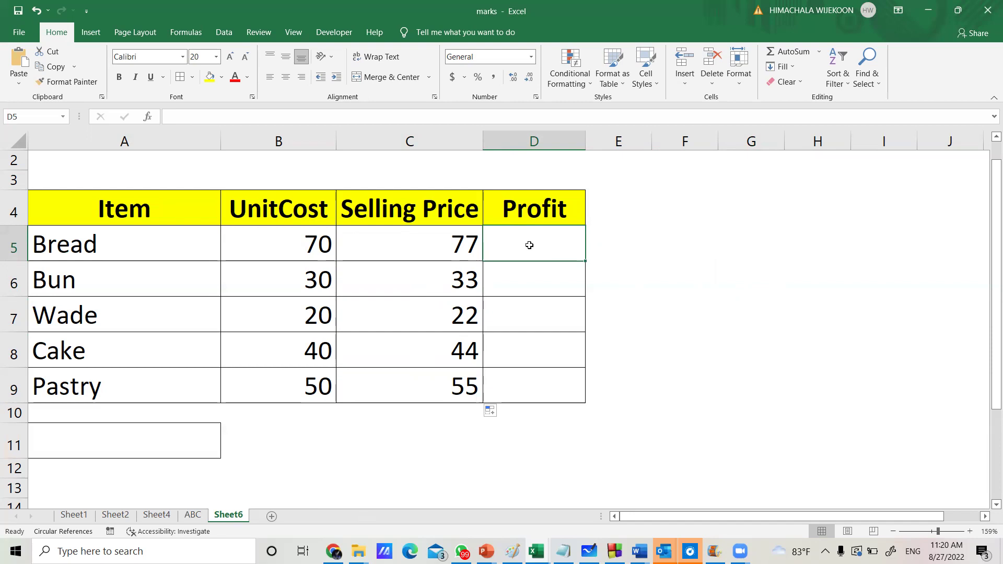
pyautogui.click(287, 122)
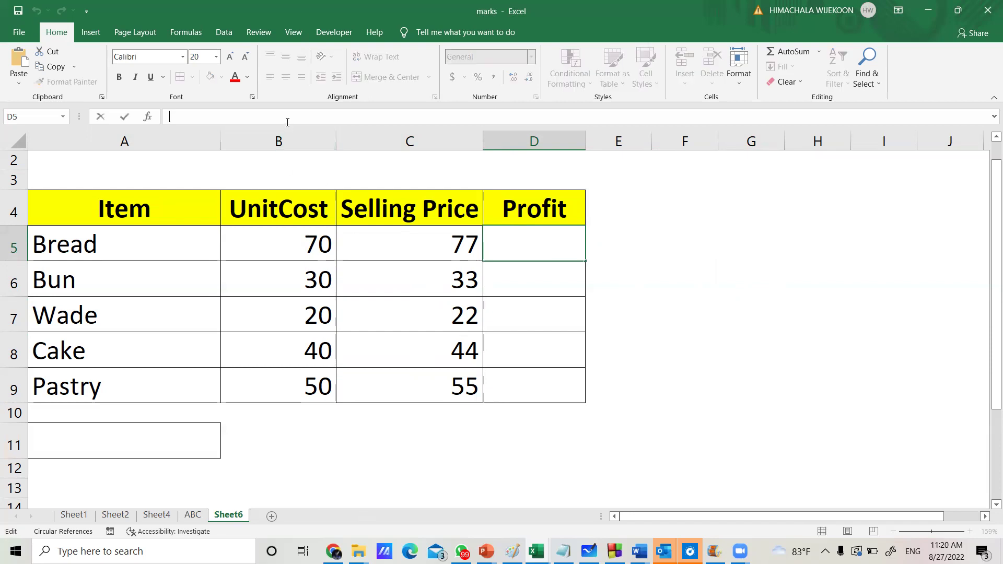
pyautogui.write('=')
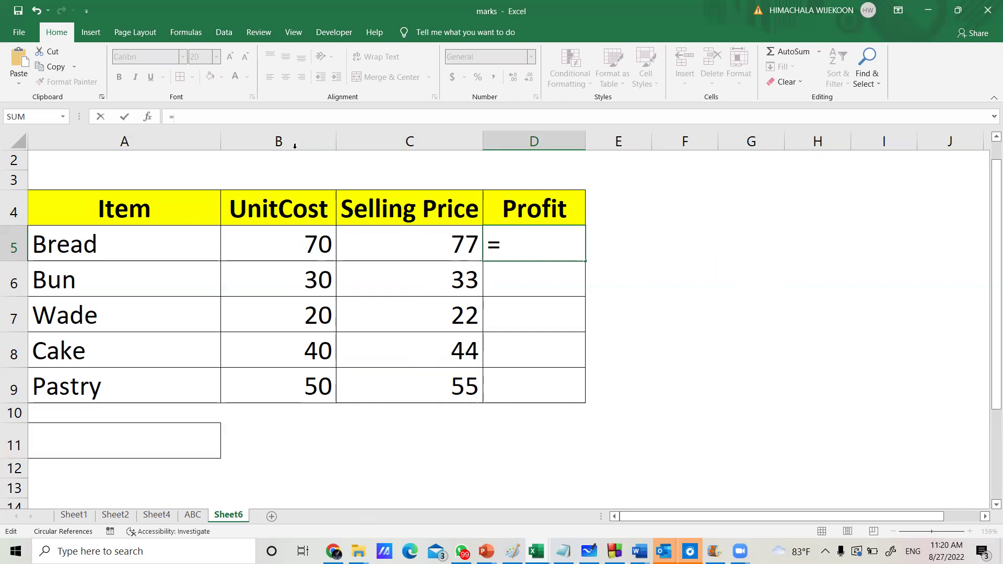
pyautogui.click(398, 244)
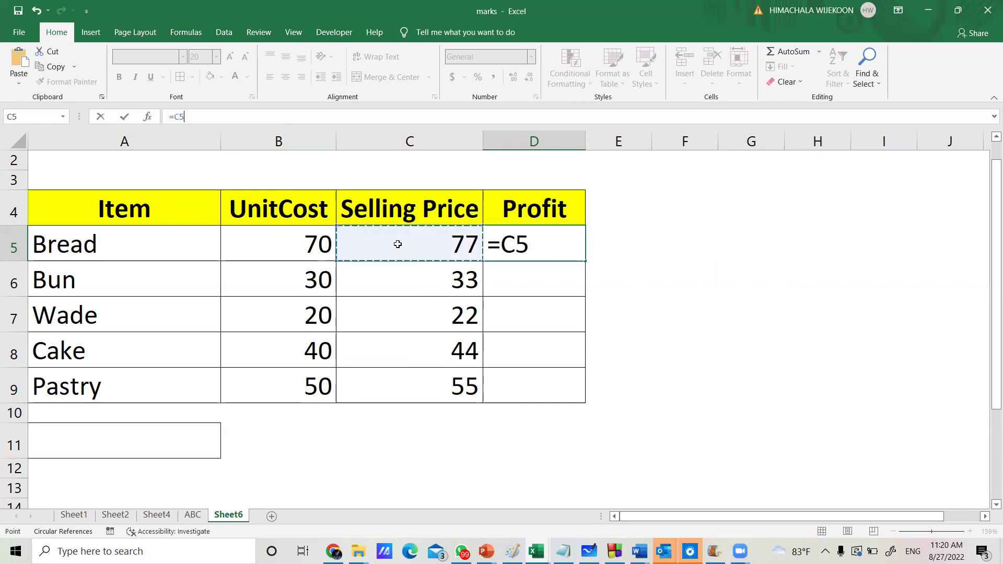
pyautogui.write('-')
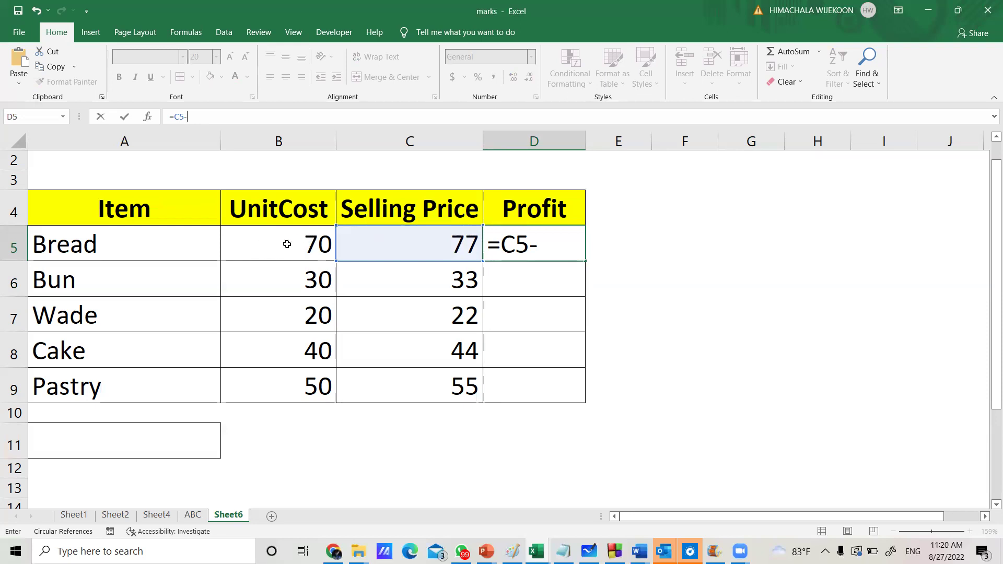
pyautogui.click(286, 244)
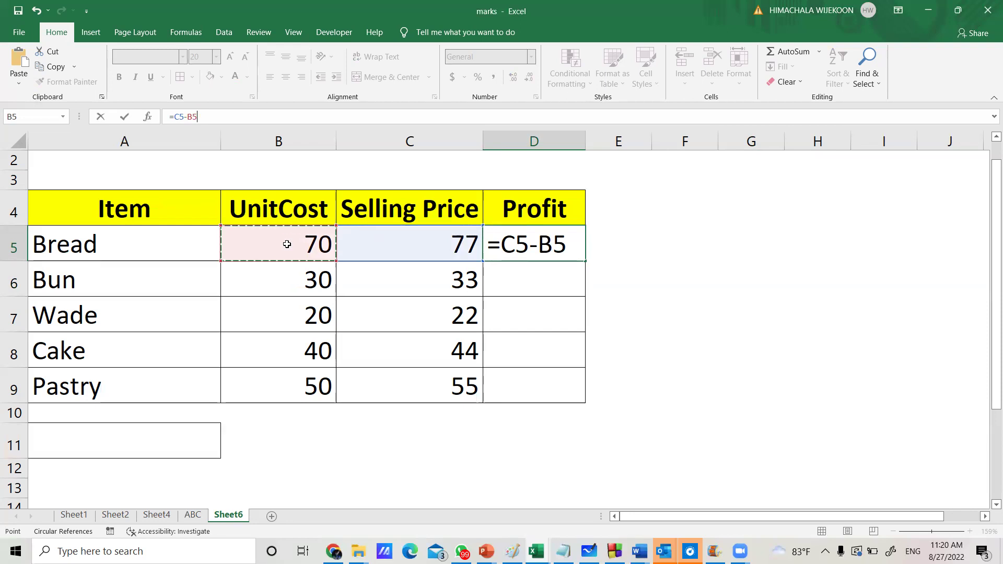
pyautogui.press('Return')
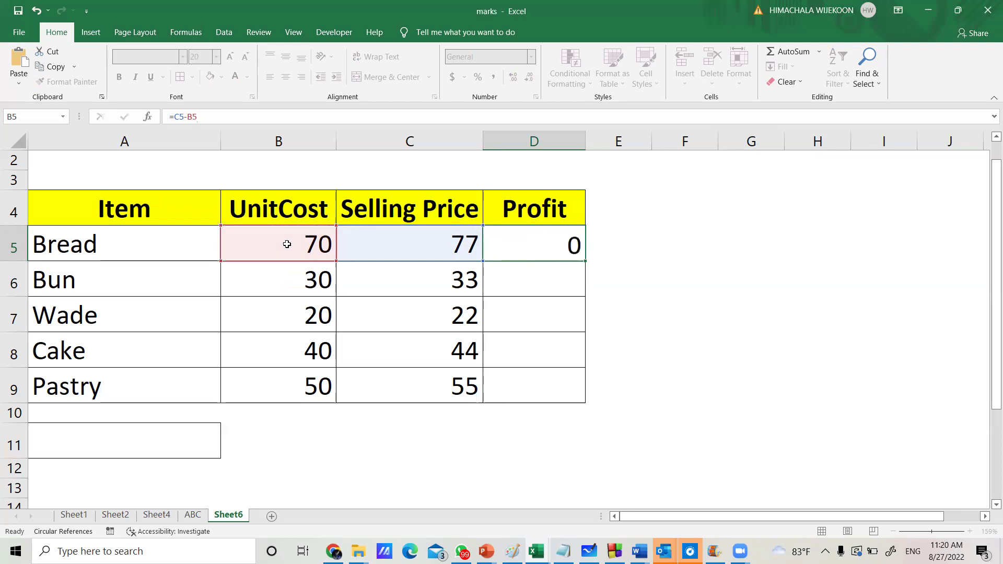
pyautogui.click(523, 239)
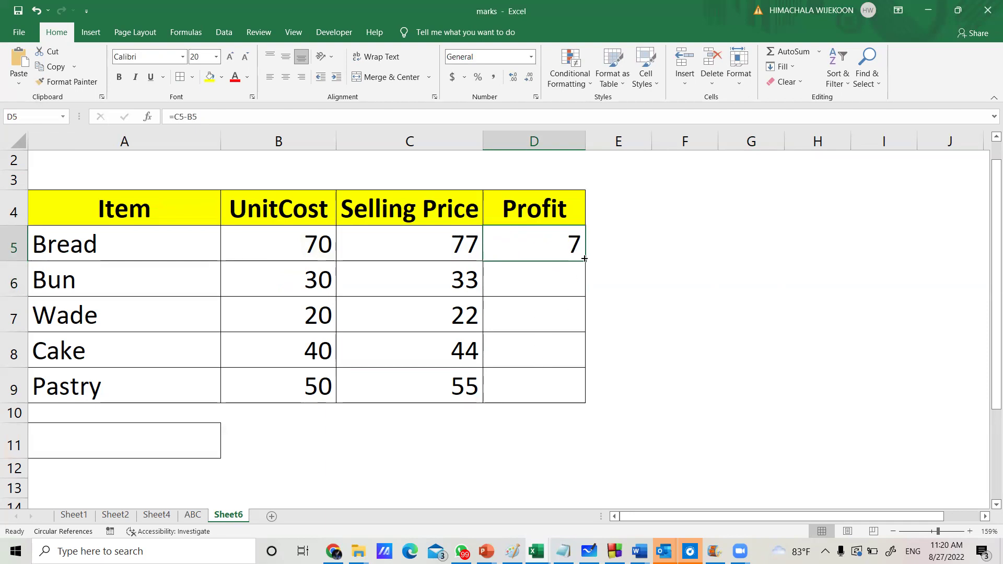
pyautogui.moveTo(584, 259); pyautogui.dragTo(583, 391)
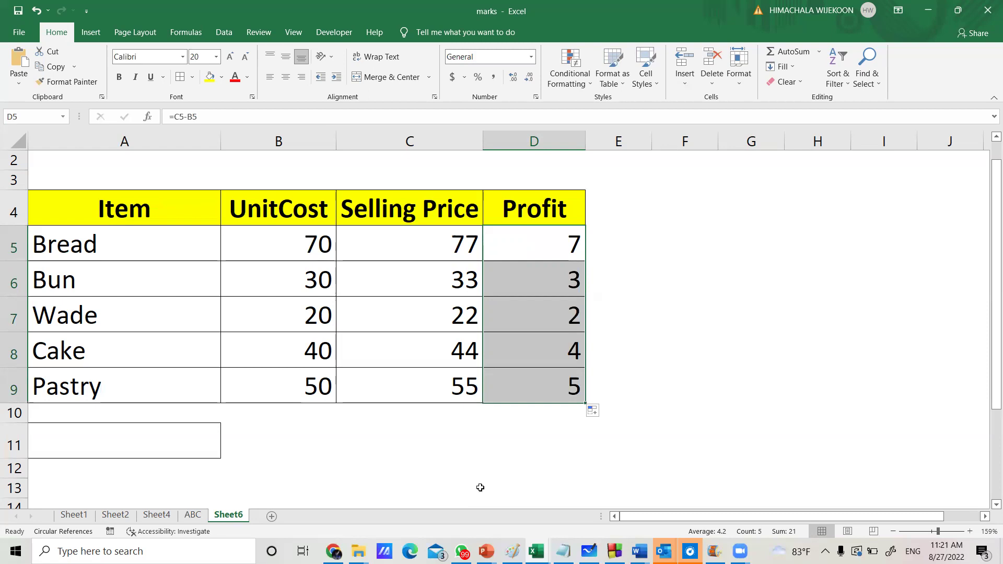
# Review the spreadsheet question in Microsoft Whiteboard, including the part about the profit margin in A11, and return to the marks workbook.
pyautogui.click(928, 9)
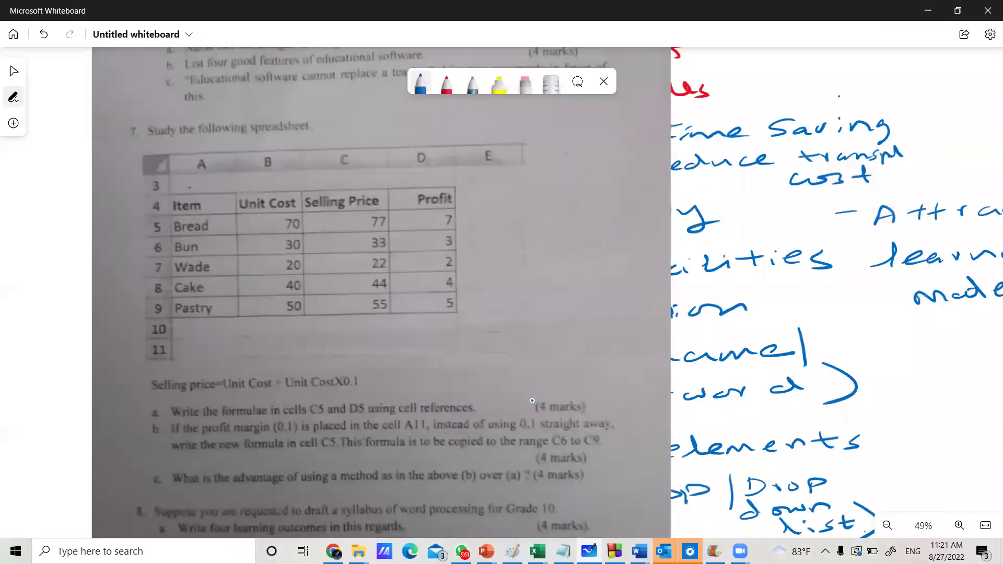
pyautogui.moveTo(531, 401); pyautogui.dragTo(531, 364)
pyautogui.moveTo(536, 552)
pyautogui.click(399, 509)
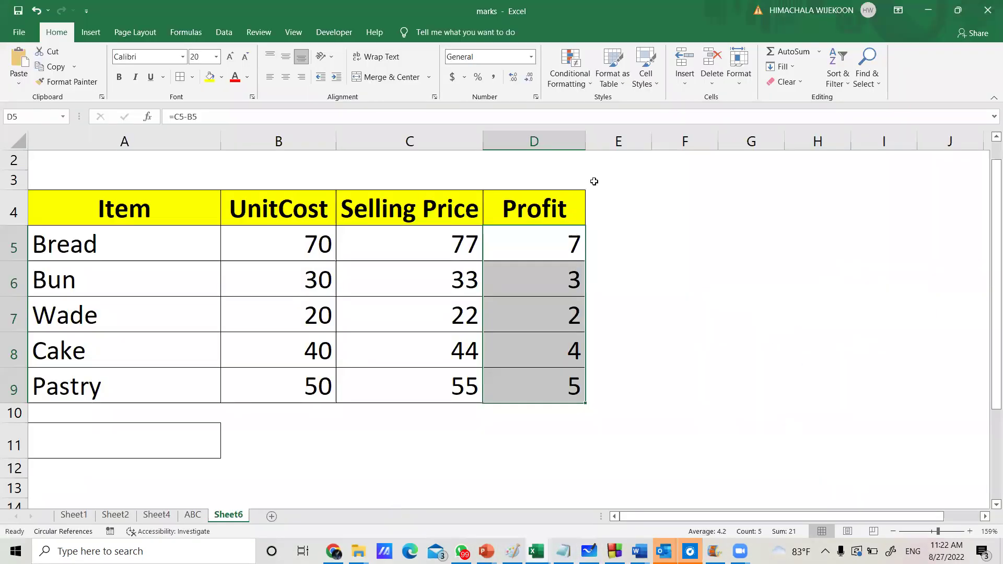
# Clear the selling price and profit formulas in C5:D9 and select cell A11.
pyautogui.moveTo(453, 240); pyautogui.dragTo(522, 383)
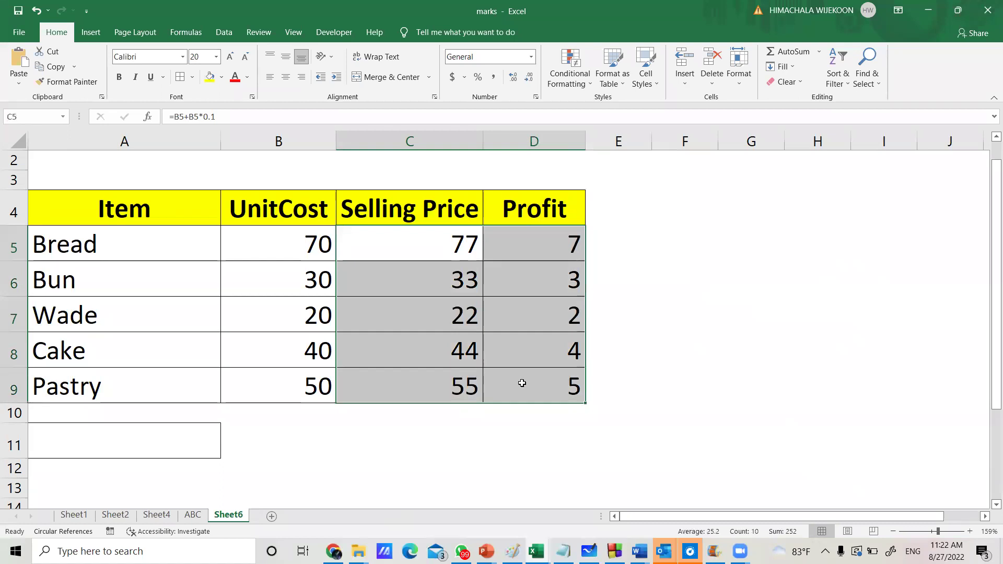
pyautogui.press('Delete')
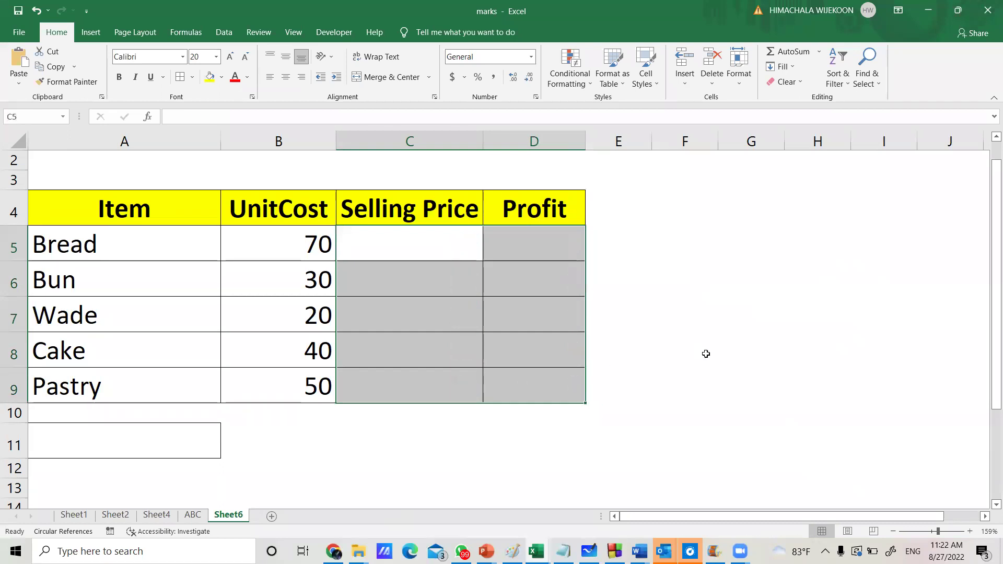
pyautogui.click(706, 351)
pyautogui.click(164, 439)
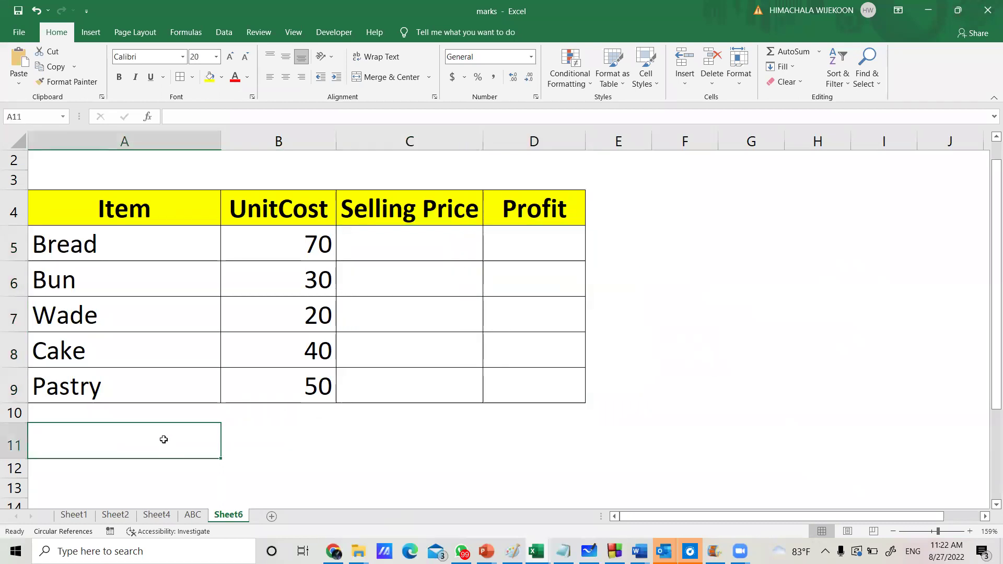
# Enter the profit margin 0.1 in cell A11.
pyautogui.write('0.1')
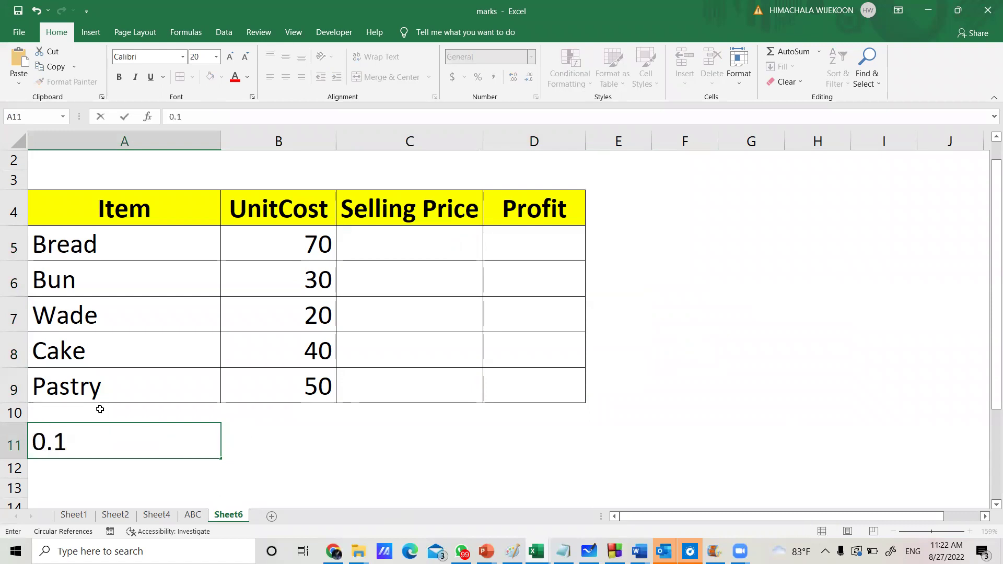
pyautogui.click(281, 444)
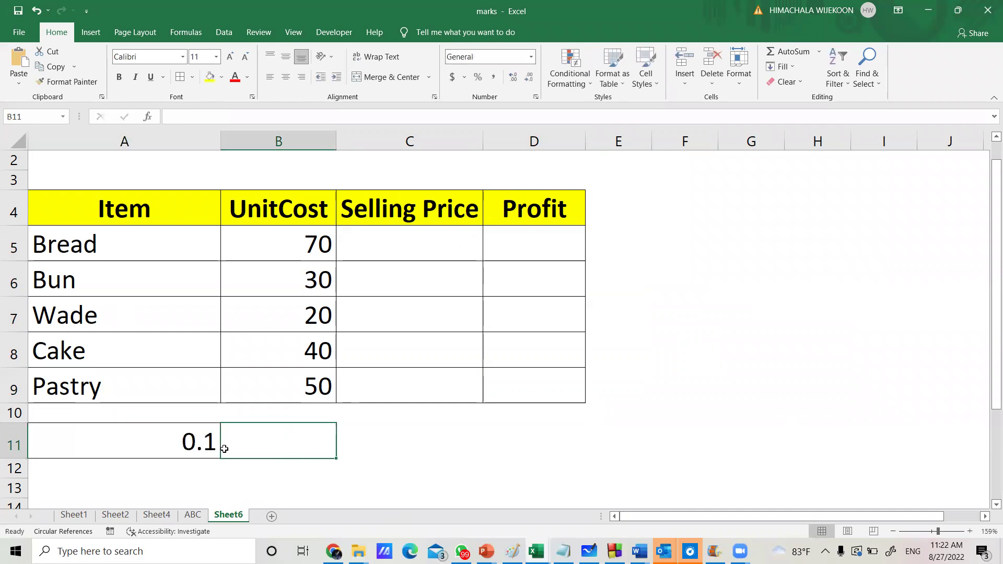
pyautogui.click(172, 444)
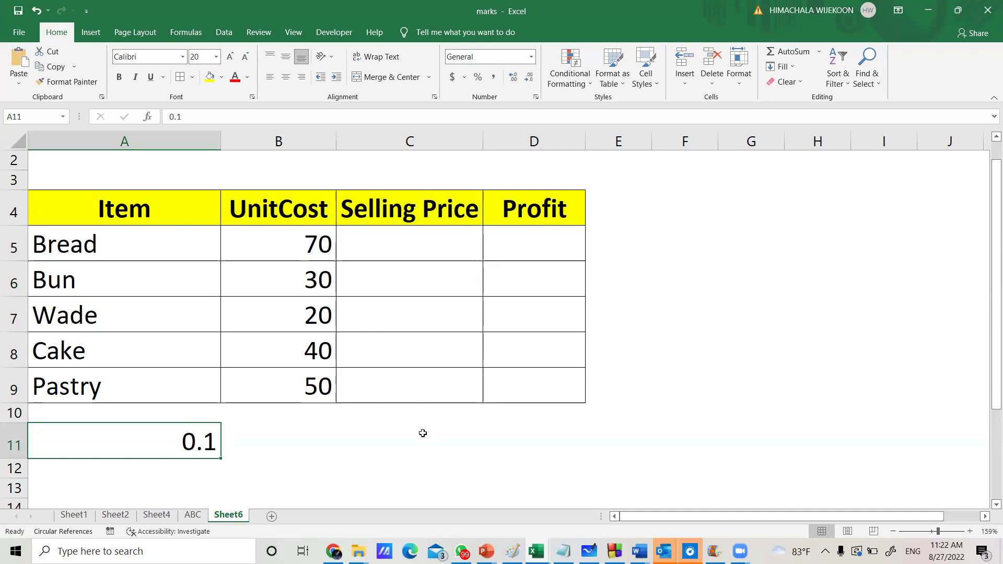
# Enter the selling price formula =B5+B5*A11 in cell C5 for Bread.
pyautogui.click(406, 248)
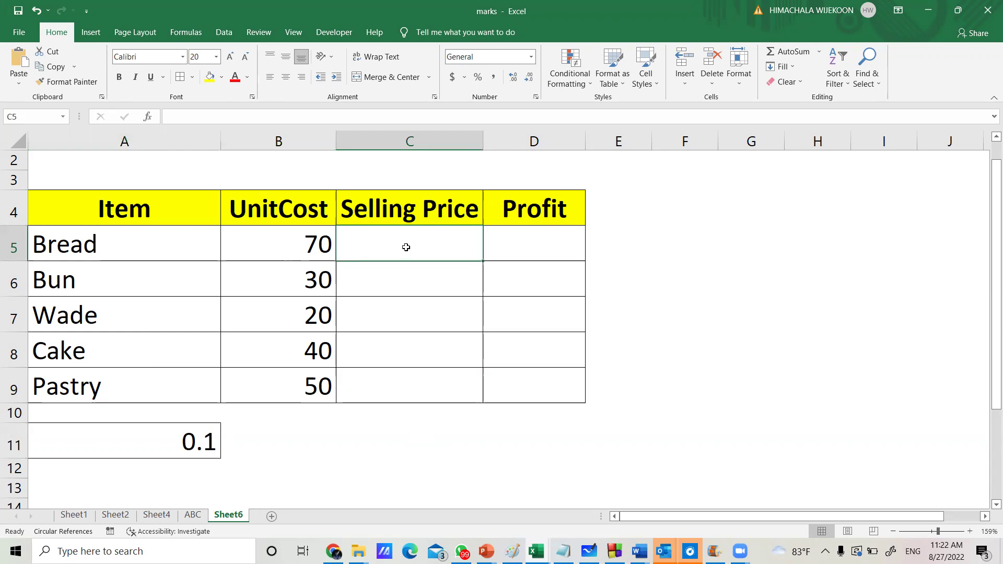
pyautogui.click(299, 119)
pyautogui.write('=')
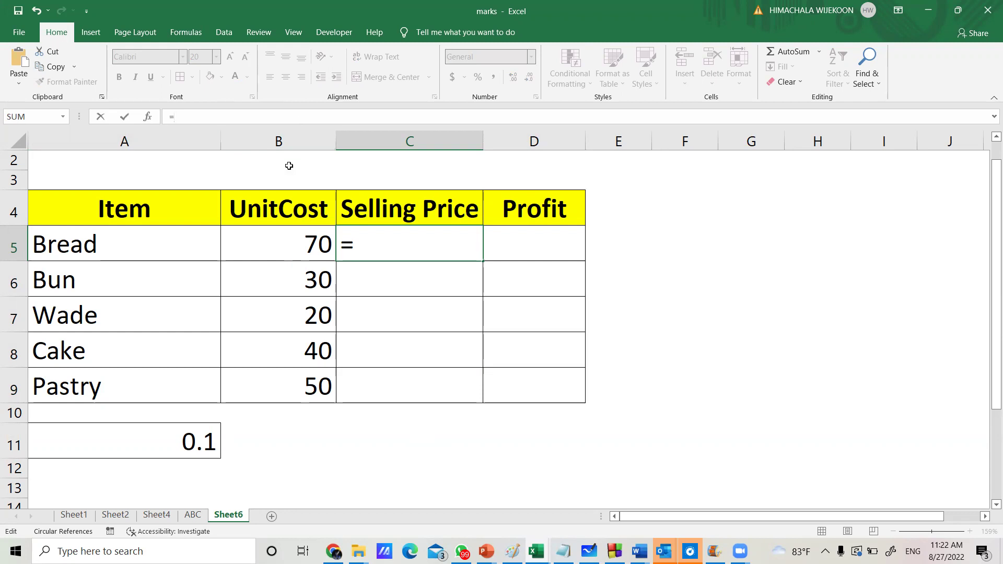
pyautogui.click(299, 241)
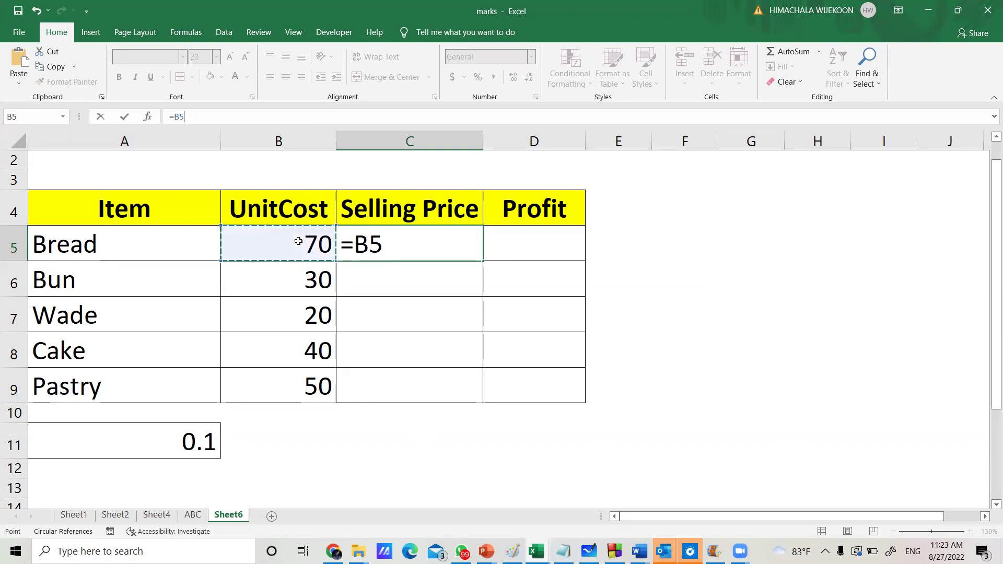
pyautogui.write('+')
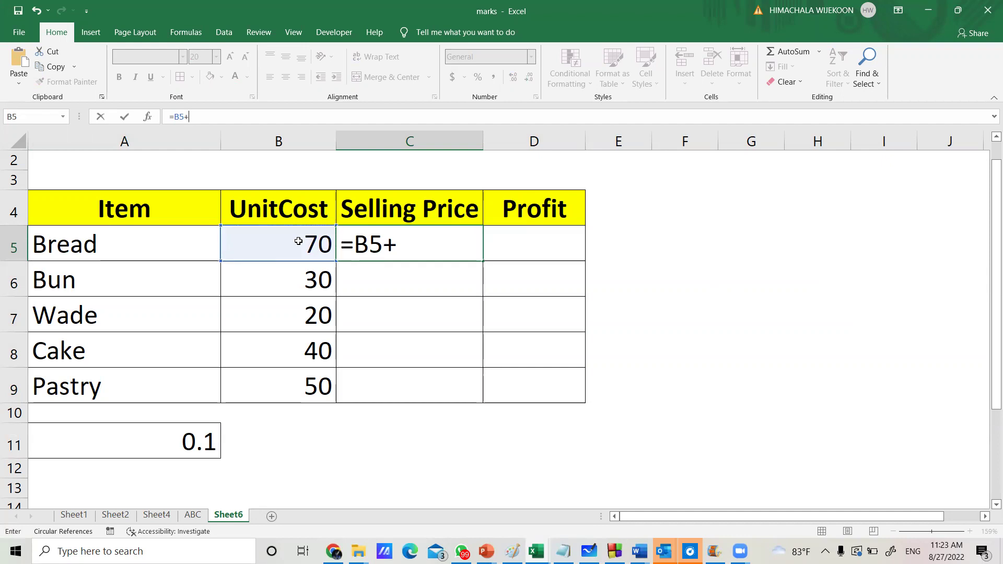
pyautogui.click(298, 241)
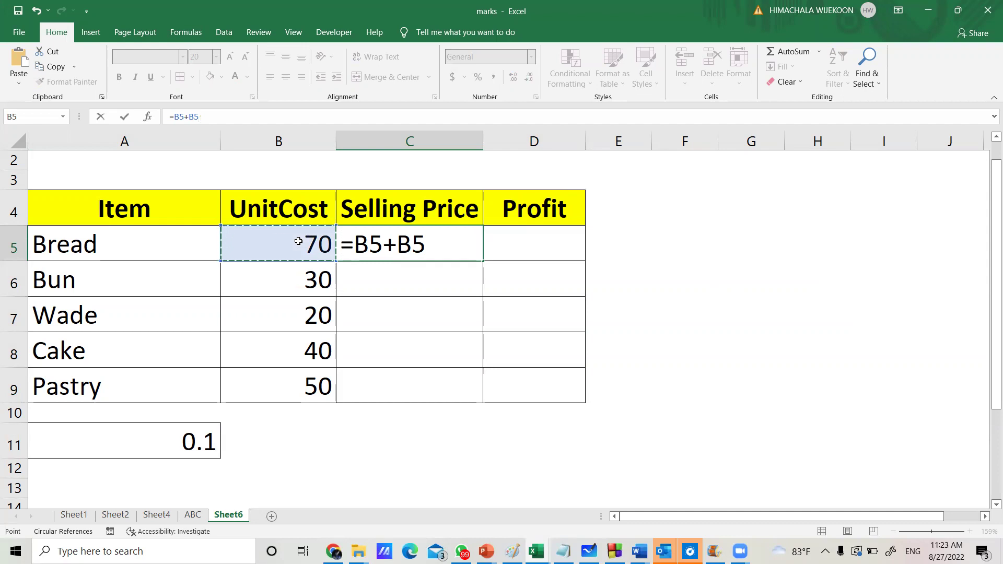
pyautogui.write('*')
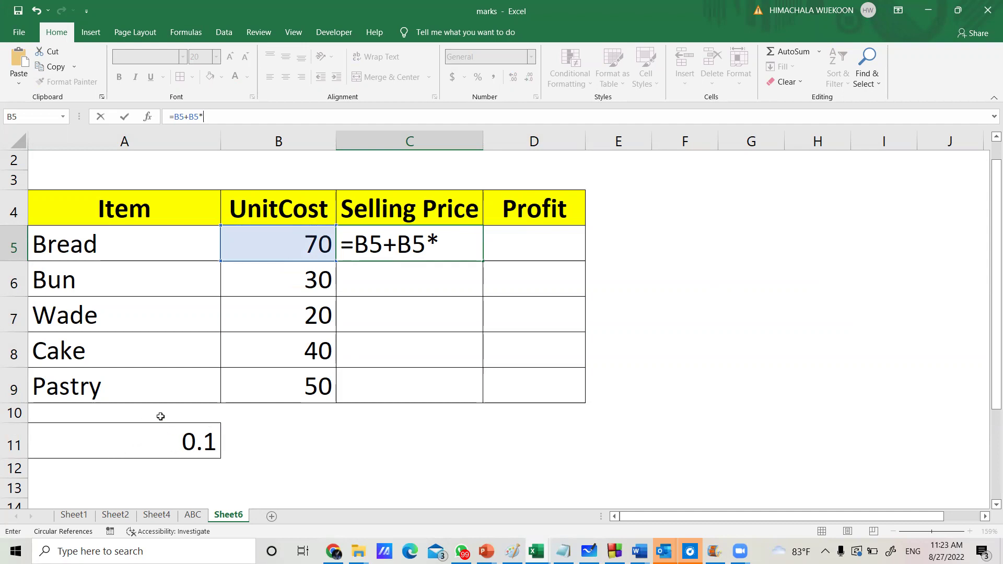
pyautogui.click(140, 444)
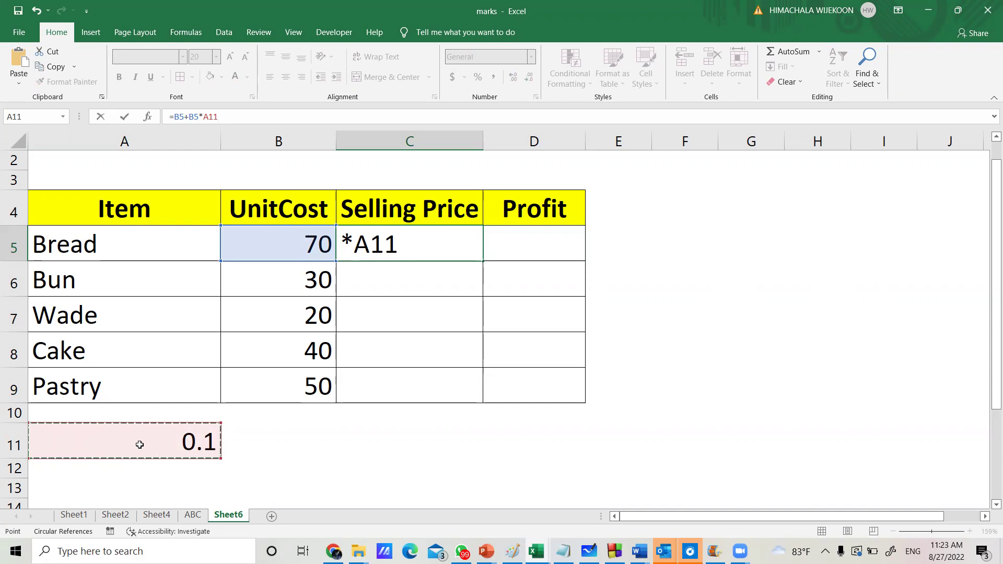
pyautogui.press('Return')
# Copy the selling price formula with the relative A11 reference from C5 down through C9.
pyautogui.moveTo(140, 445); pyautogui.dragTo(399, 246)
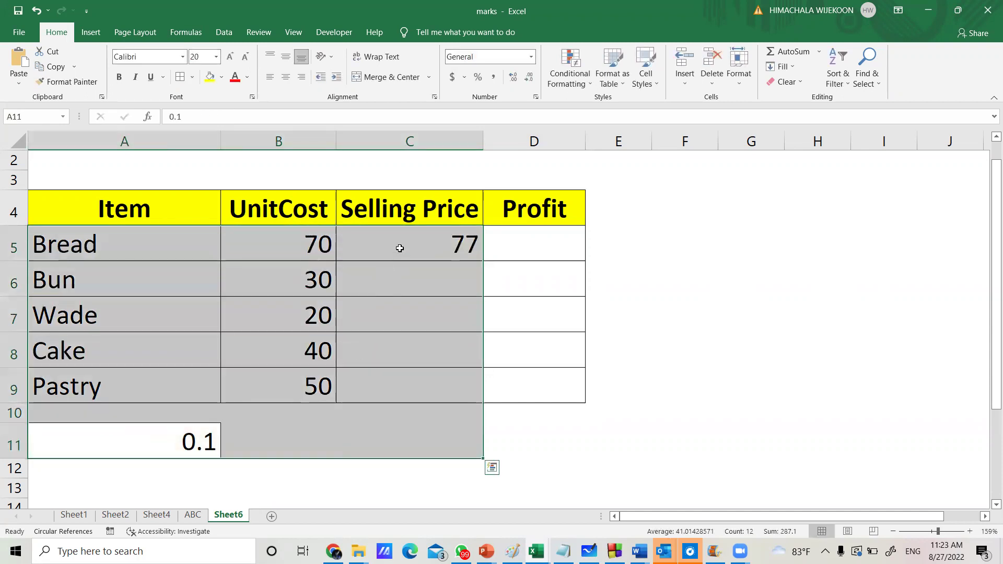
pyautogui.click(399, 248)
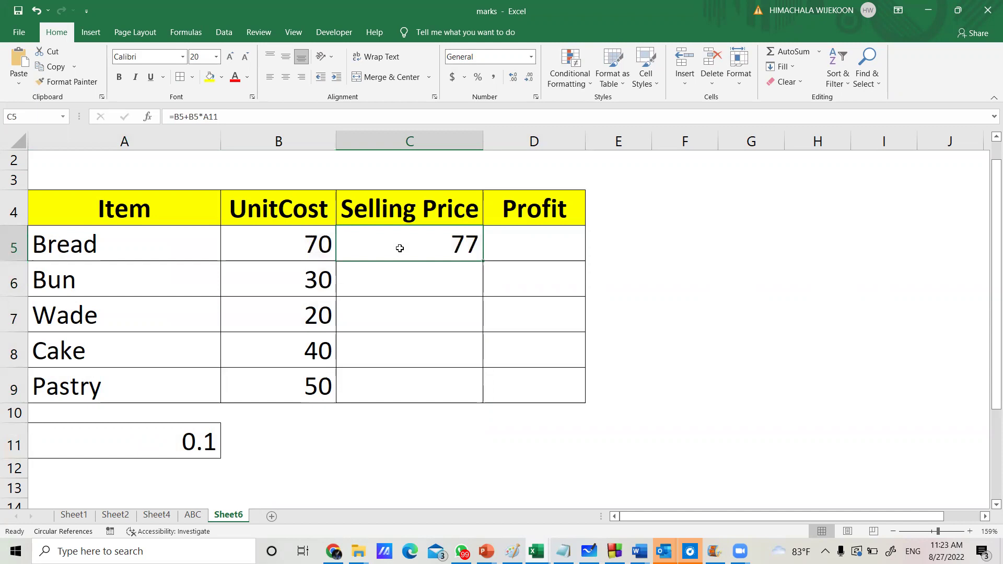
pyautogui.moveTo(481, 260); pyautogui.dragTo(474, 393)
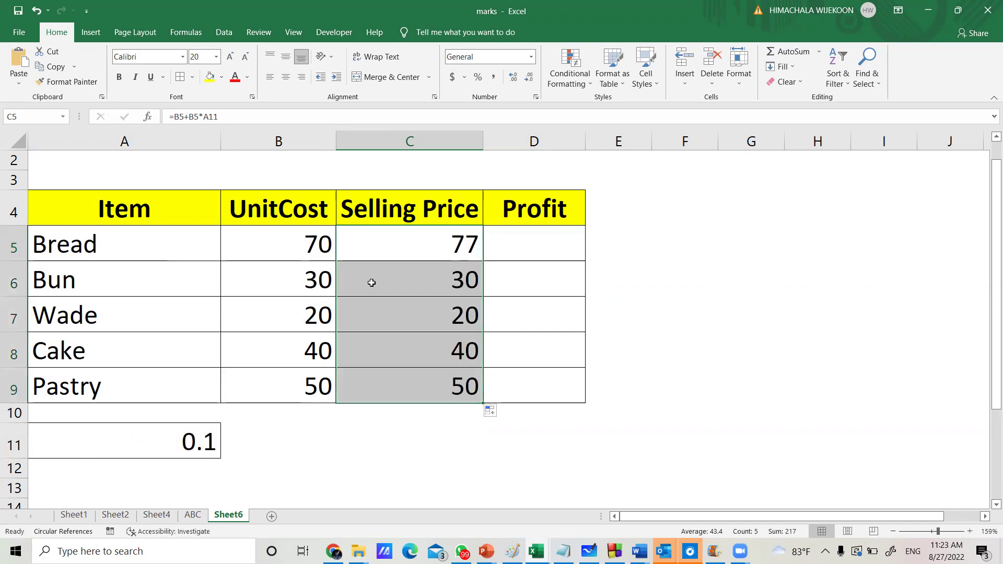
# Compare the copied selling price formulas in C5, C6 and C7 with the cells in column A that they reference for the margin.
pyautogui.click(412, 285)
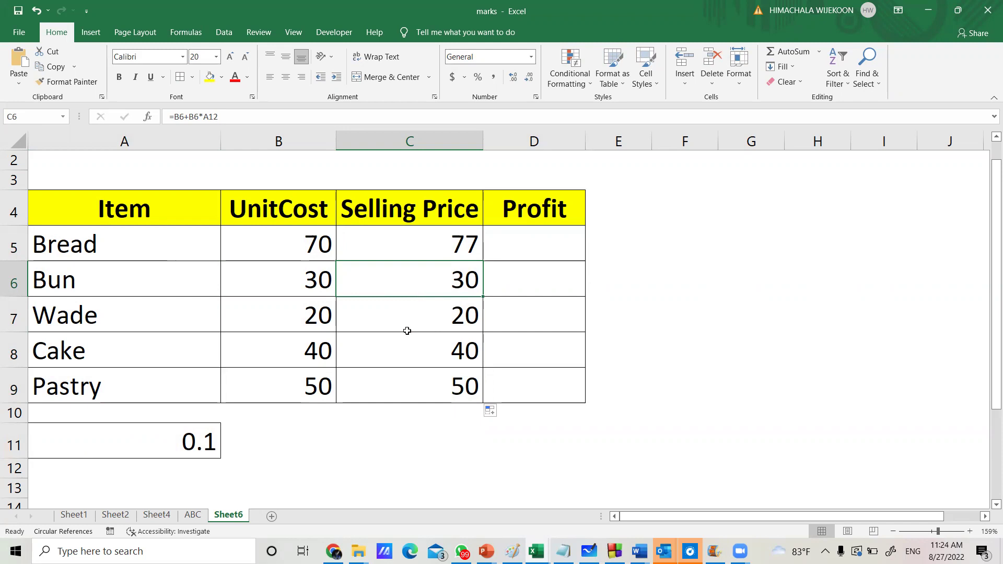
pyautogui.click(402, 249)
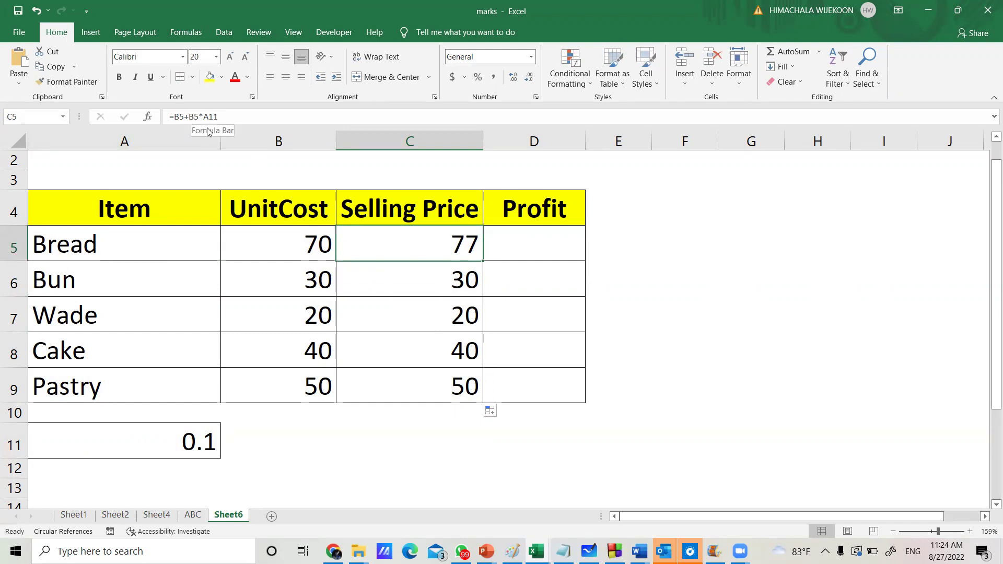
pyautogui.click(385, 287)
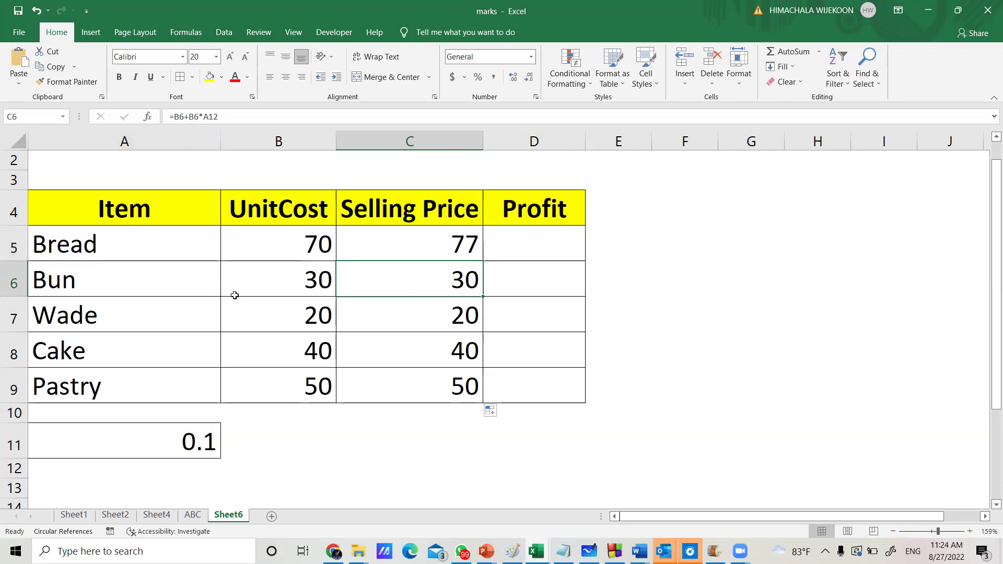
pyautogui.click(117, 471)
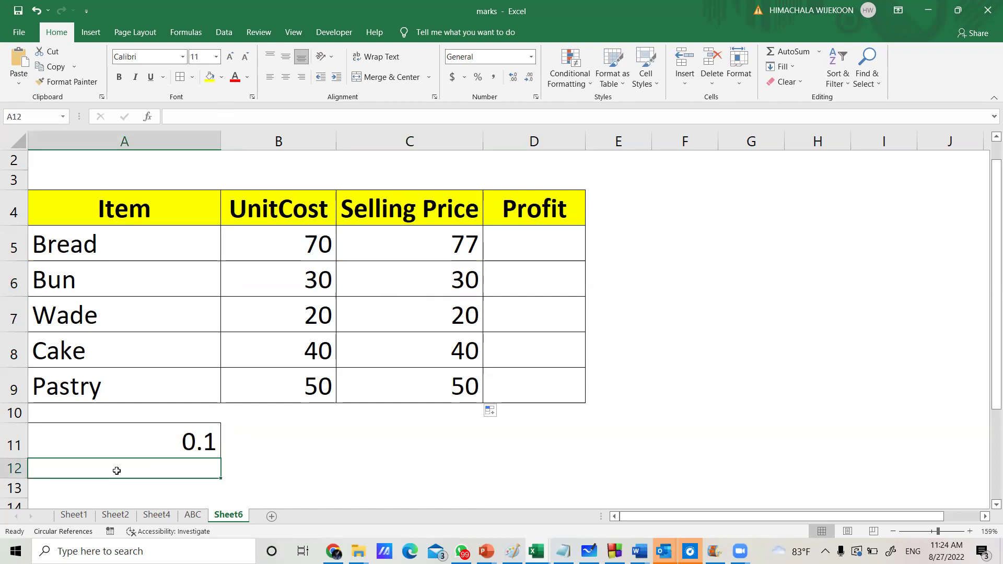
pyautogui.click(112, 443)
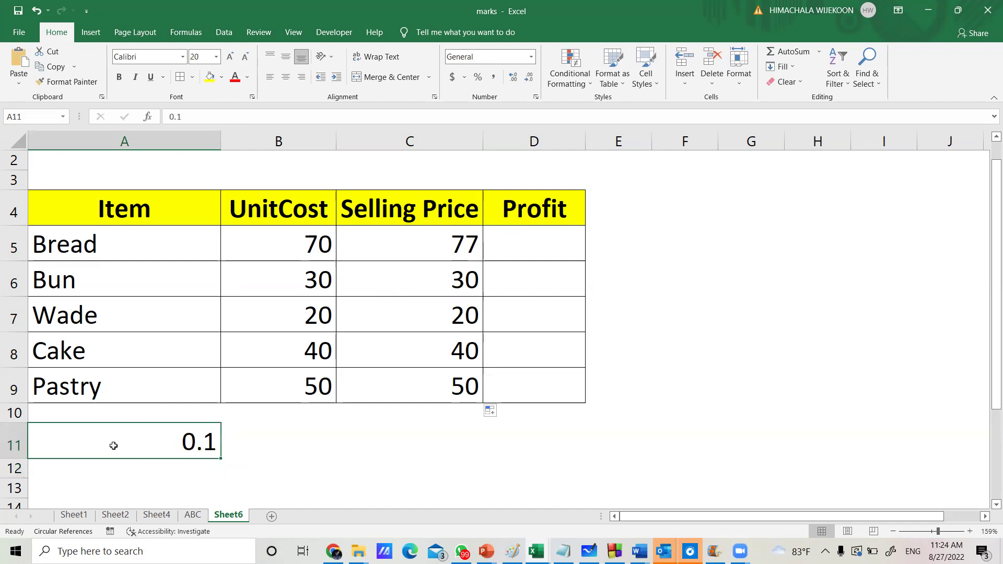
pyautogui.click(414, 244)
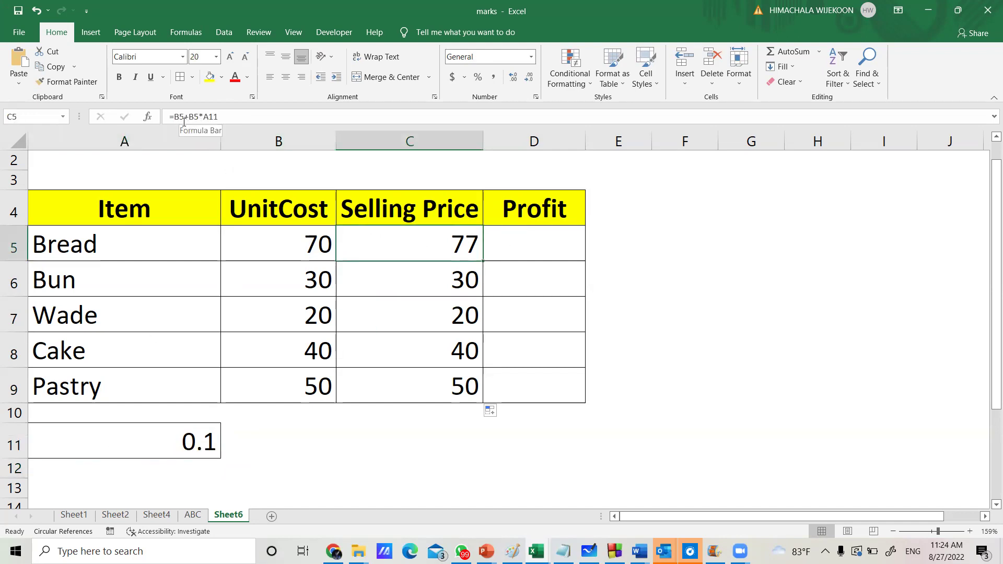
pyautogui.click(440, 289)
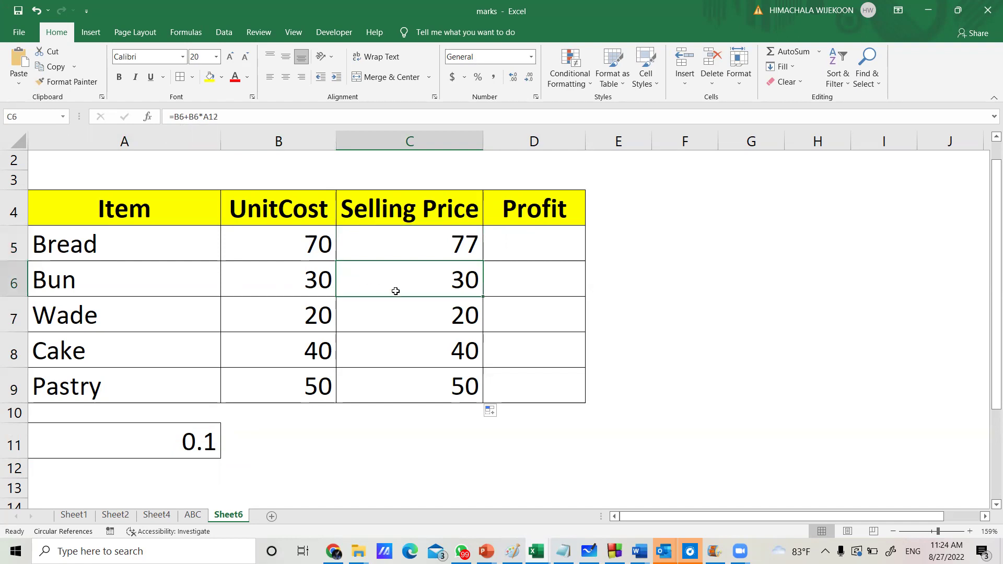
pyautogui.click(395, 317)
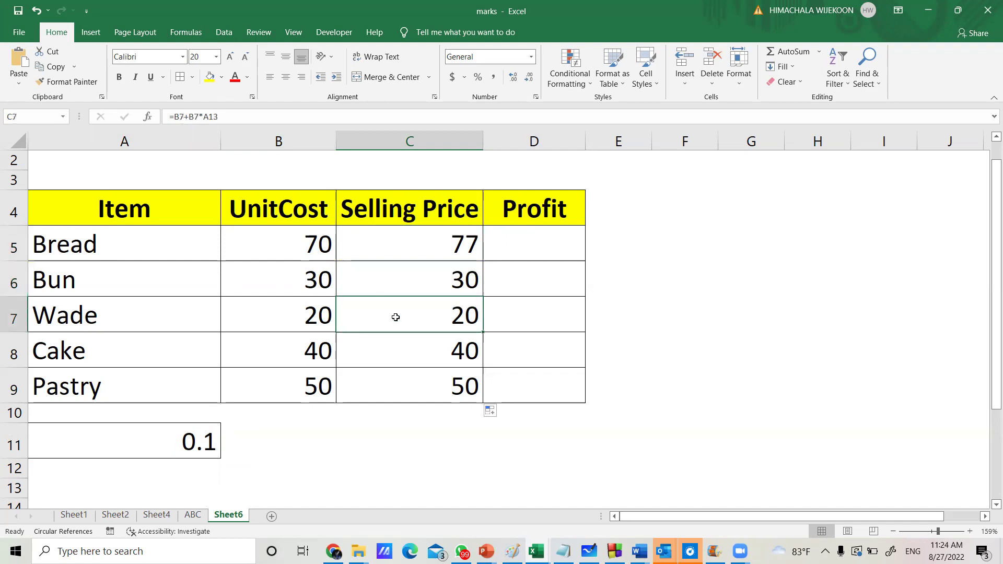
pyautogui.click(92, 494)
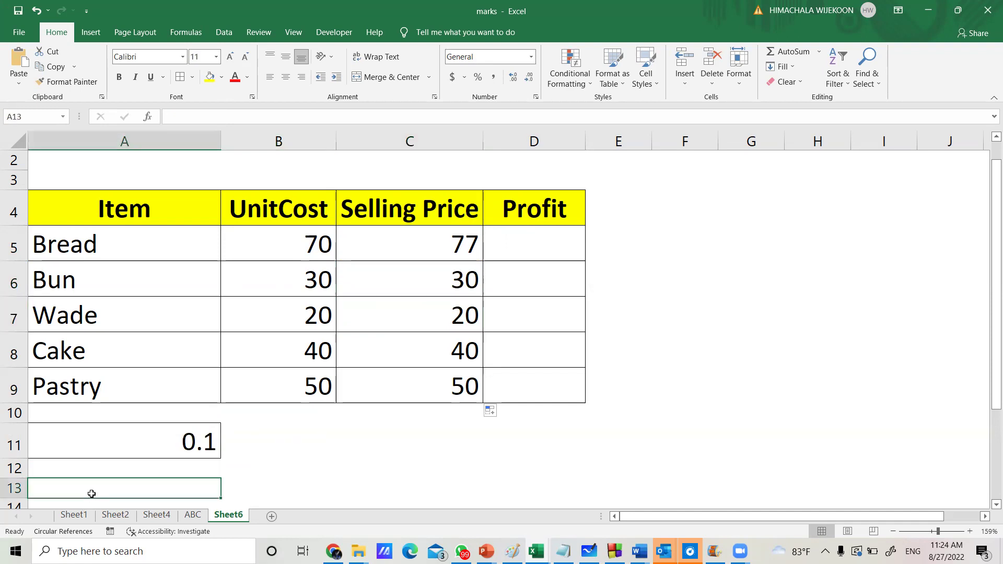
pyautogui.click(120, 444)
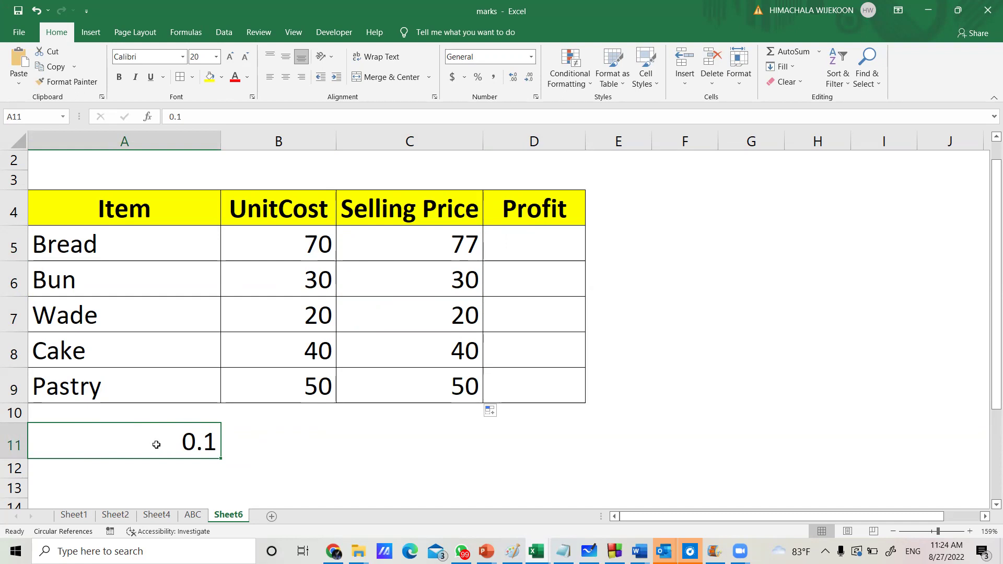
# Make the margin reference in C5 absolute so the formula reads =B5+B5*$A$11.
pyautogui.click(431, 242)
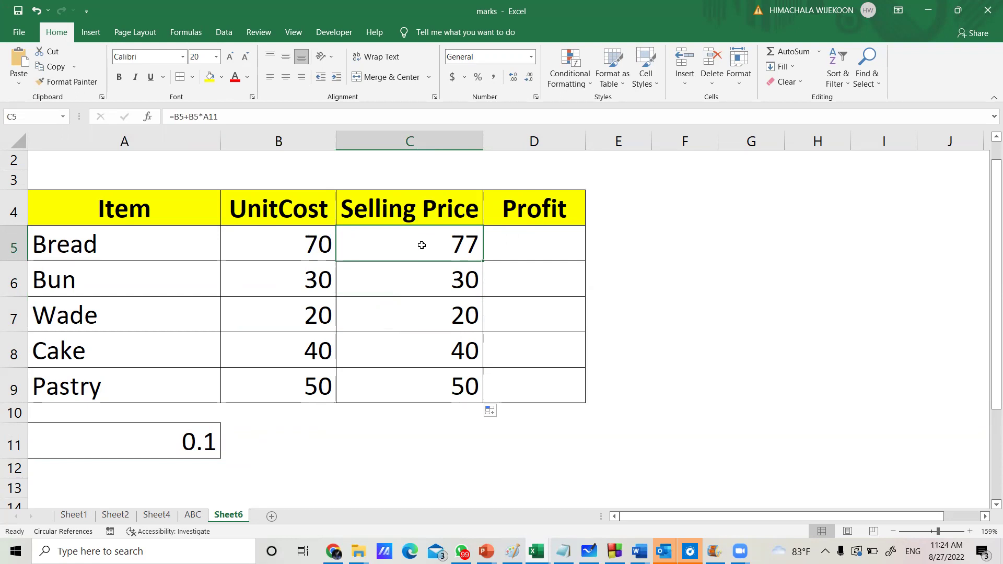
pyautogui.click(204, 117)
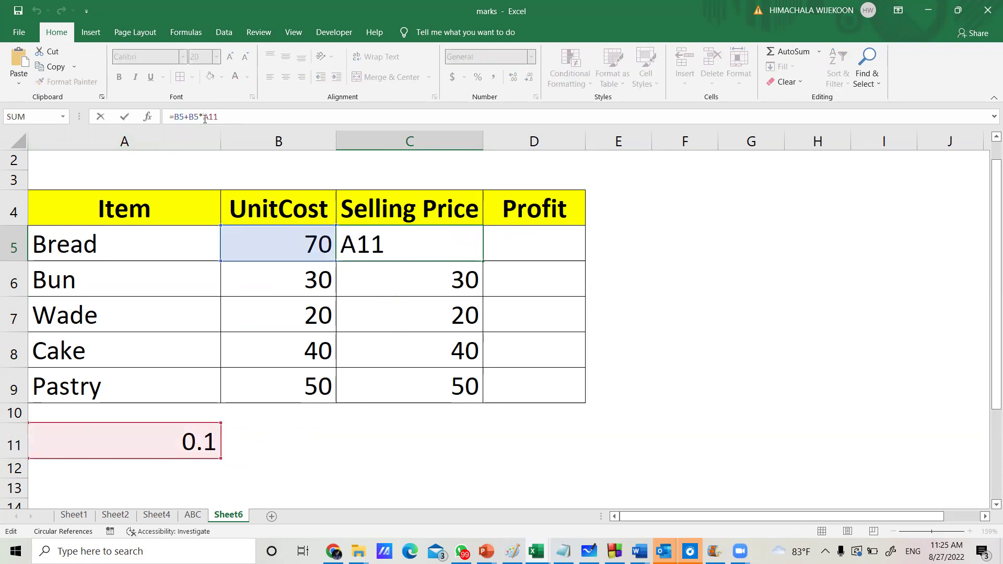
pyautogui.write('$')
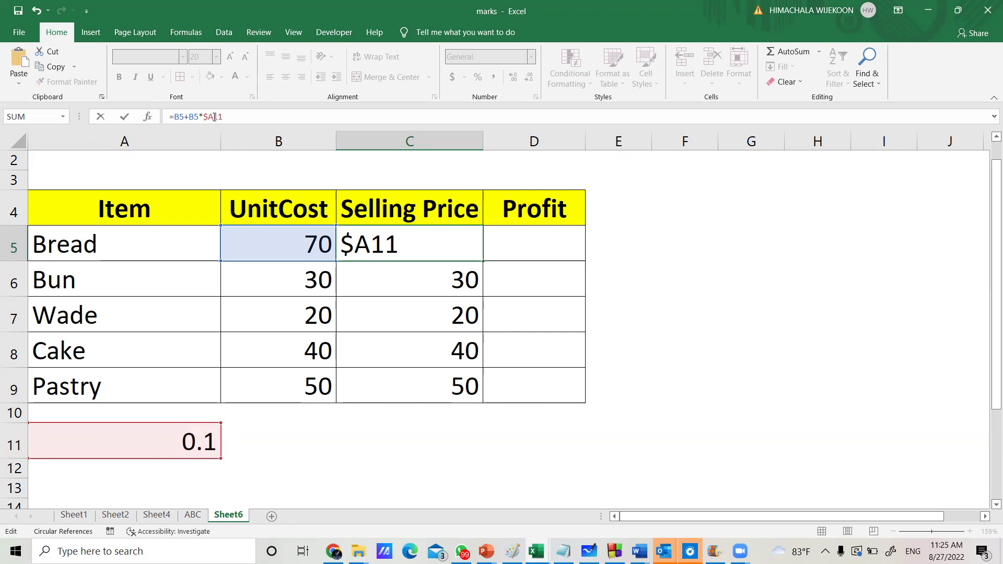
pyautogui.click(214, 117)
pyautogui.write('$')
pyautogui.press('Return')
# Clear the old formulas in C6:C9 and copy the absolute-reference formula from C5 down through C9.
pyautogui.moveTo(393, 270); pyautogui.dragTo(391, 386)
pyautogui.press('Delete')
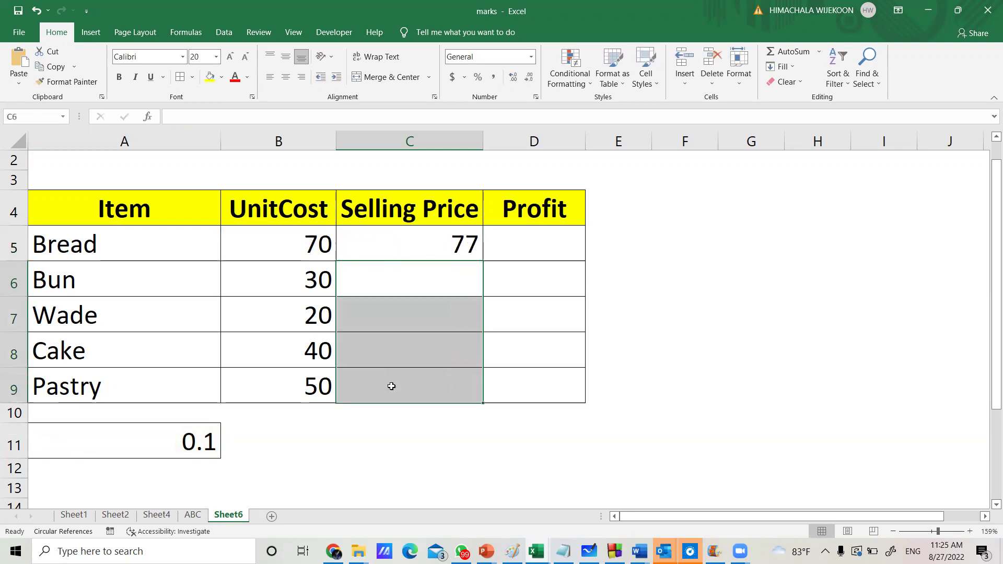
pyautogui.click(408, 236)
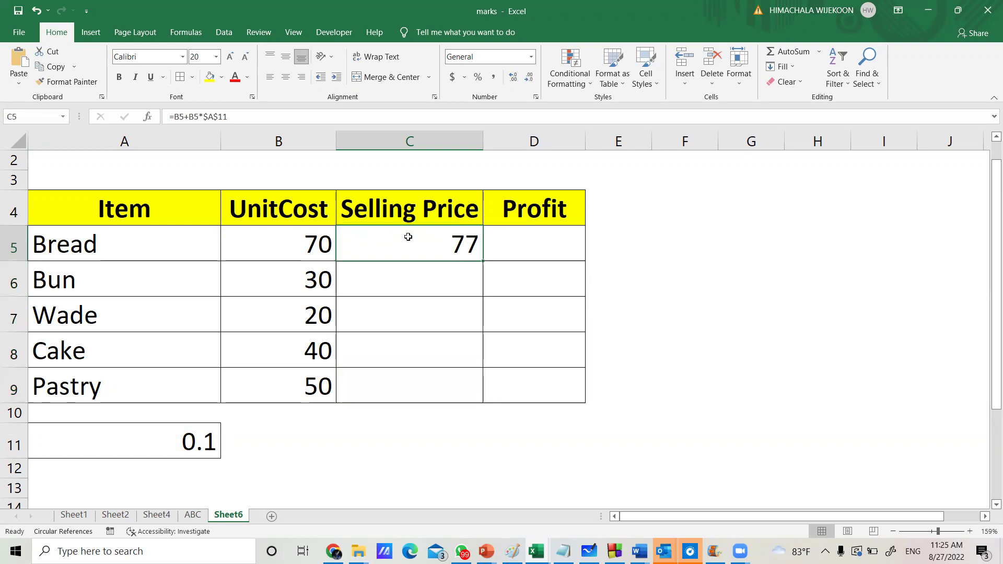
pyautogui.moveTo(481, 260); pyautogui.dragTo(471, 389)
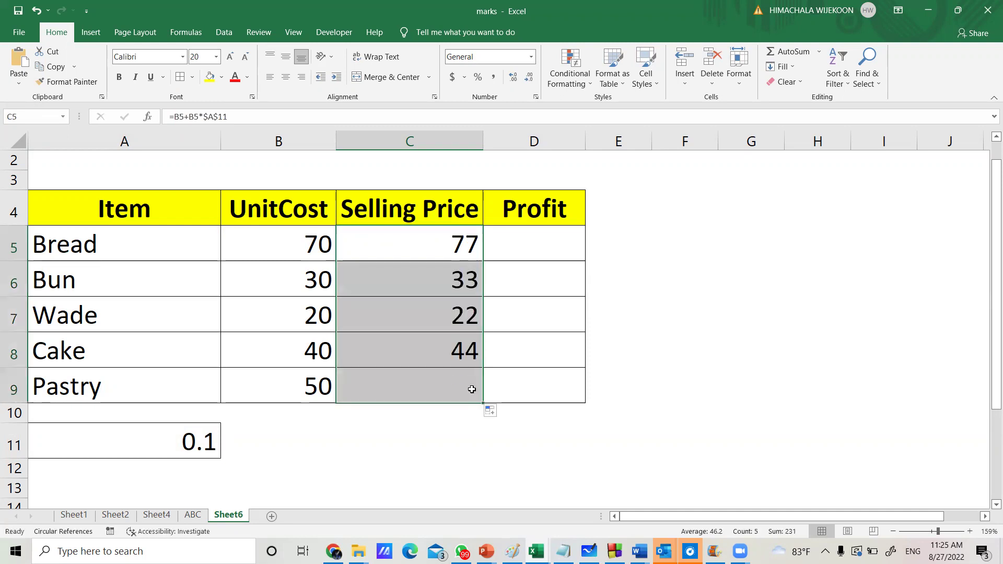
# Check how the unit cost and $A$11 references behave in the selling price formulas from C5 to C8.
pyautogui.click(421, 273)
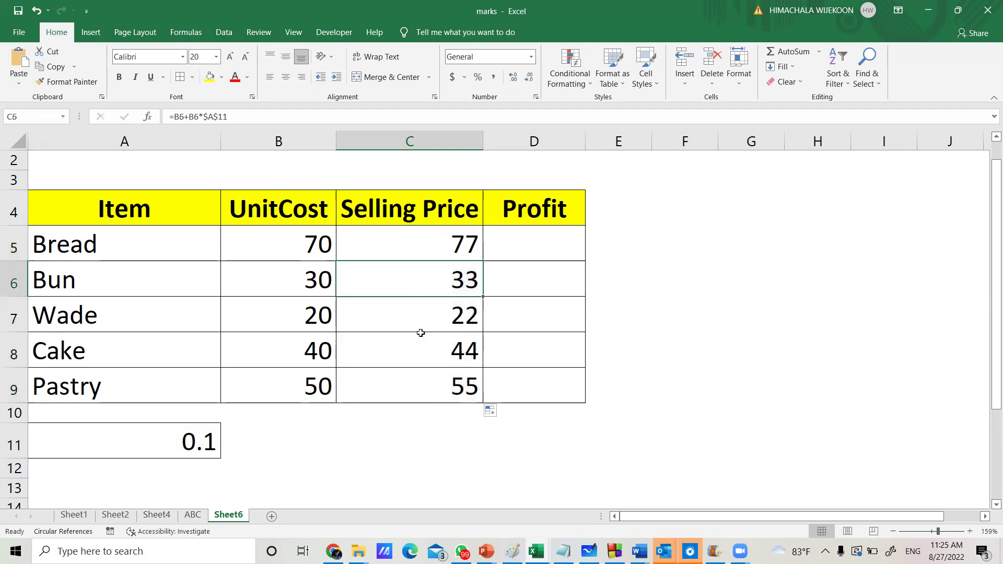
pyautogui.click(405, 244)
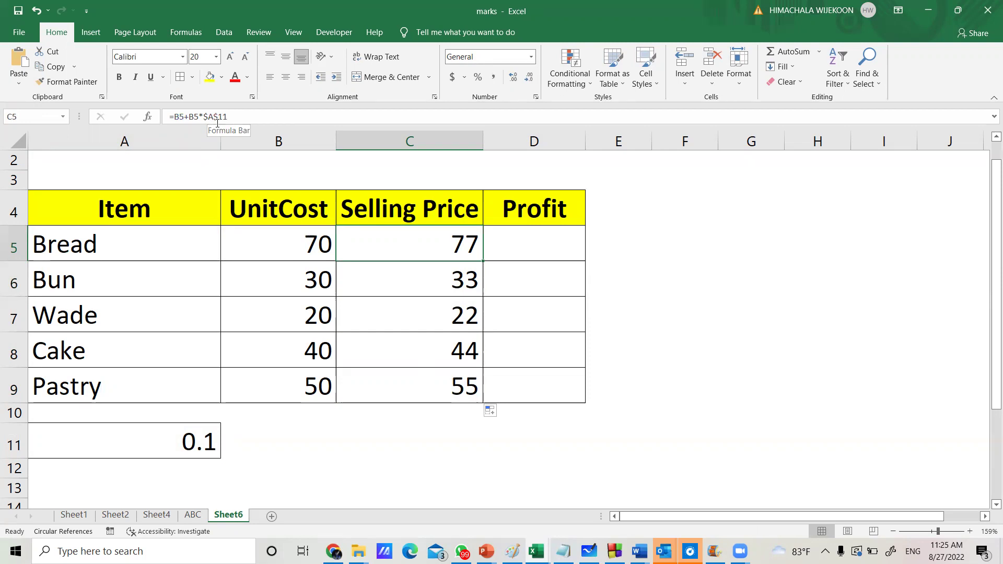
pyautogui.click(373, 271)
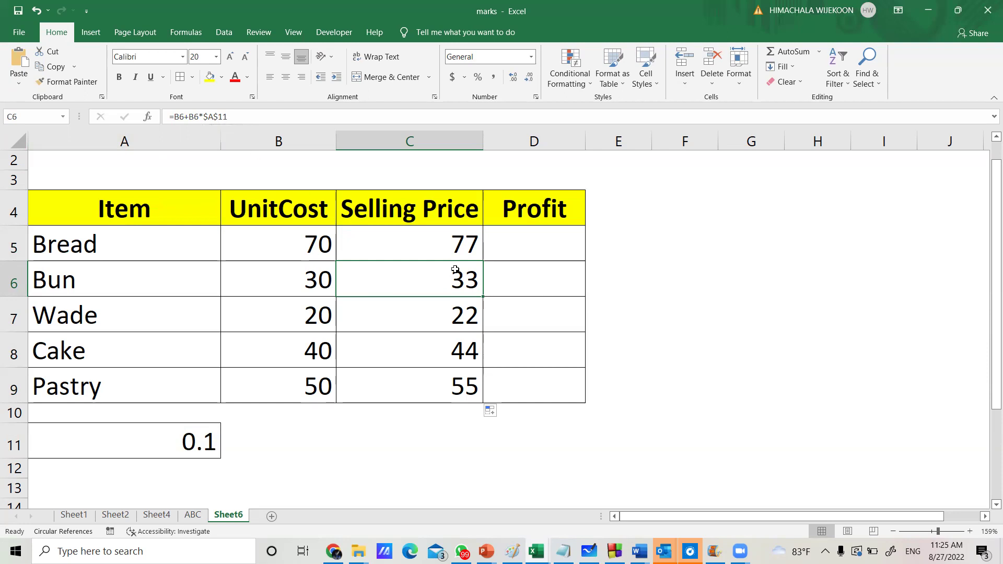
pyautogui.click(407, 310)
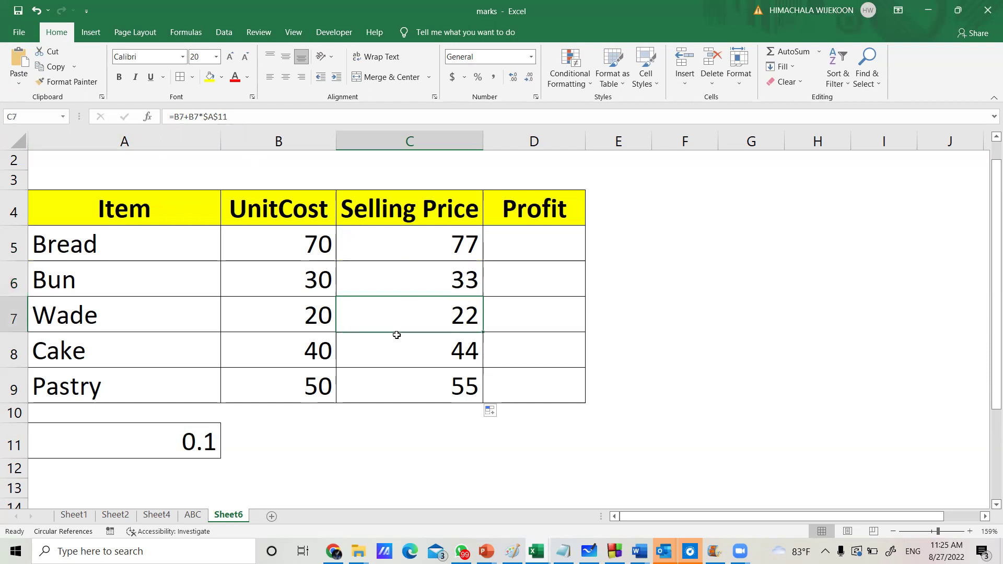
pyautogui.click(391, 351)
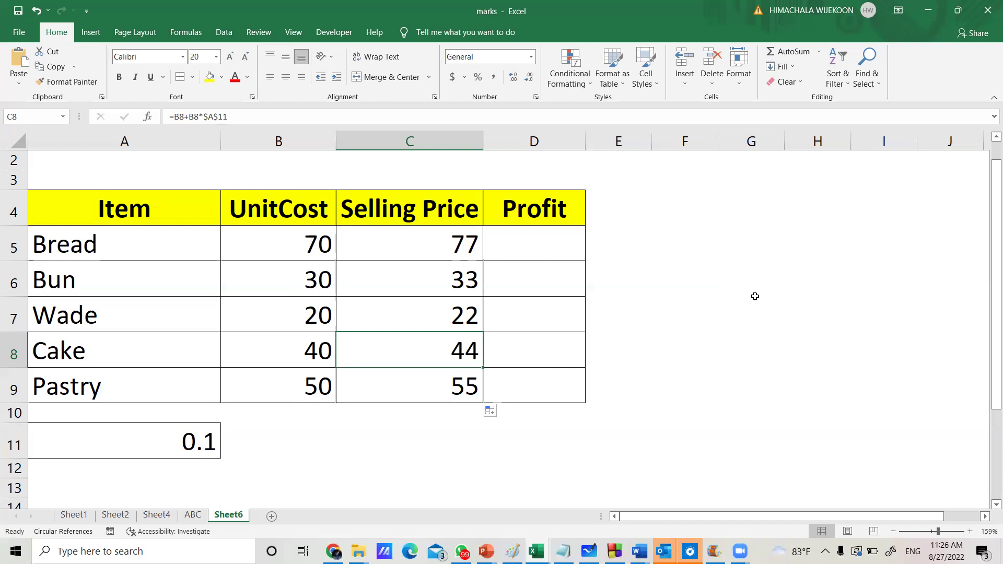
# Clear the selling price formulas in C5:C9.
pyautogui.moveTo(443, 248); pyautogui.dragTo(428, 371)
pyautogui.press('Delete')
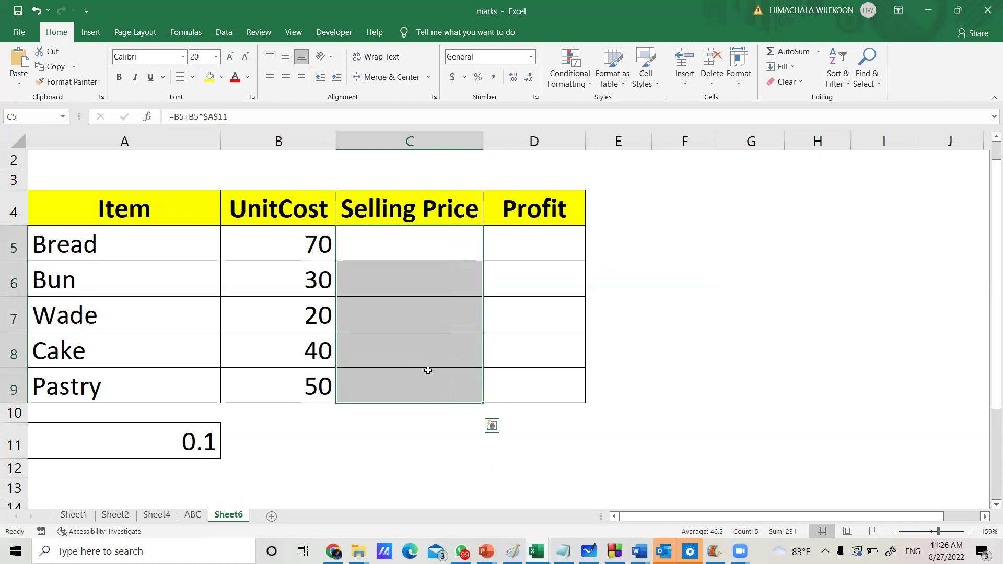
# Enter a selling price formula in C5 that hardcodes the margin, =B5+B5*0.1.
pyautogui.click(429, 245)
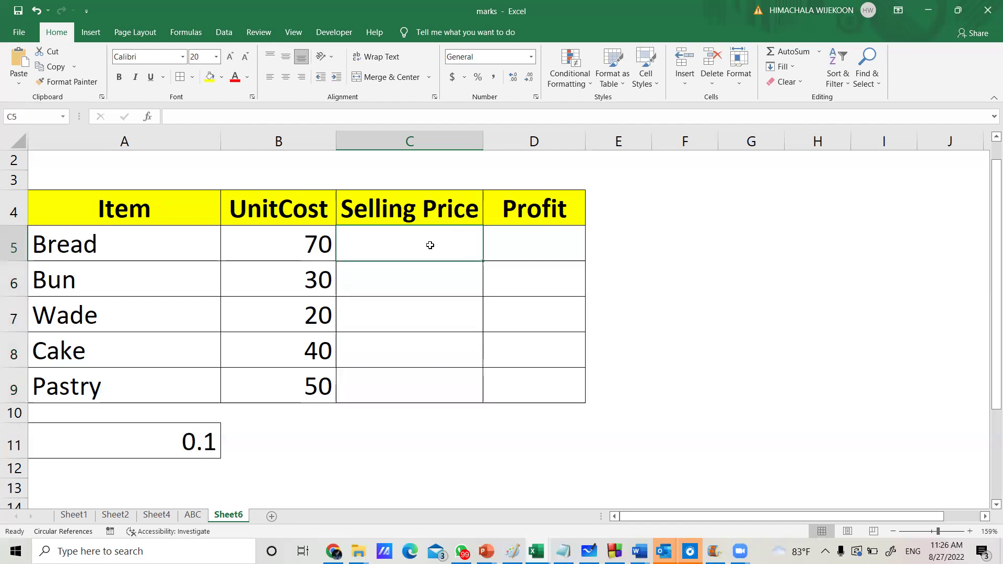
pyautogui.click(415, 120)
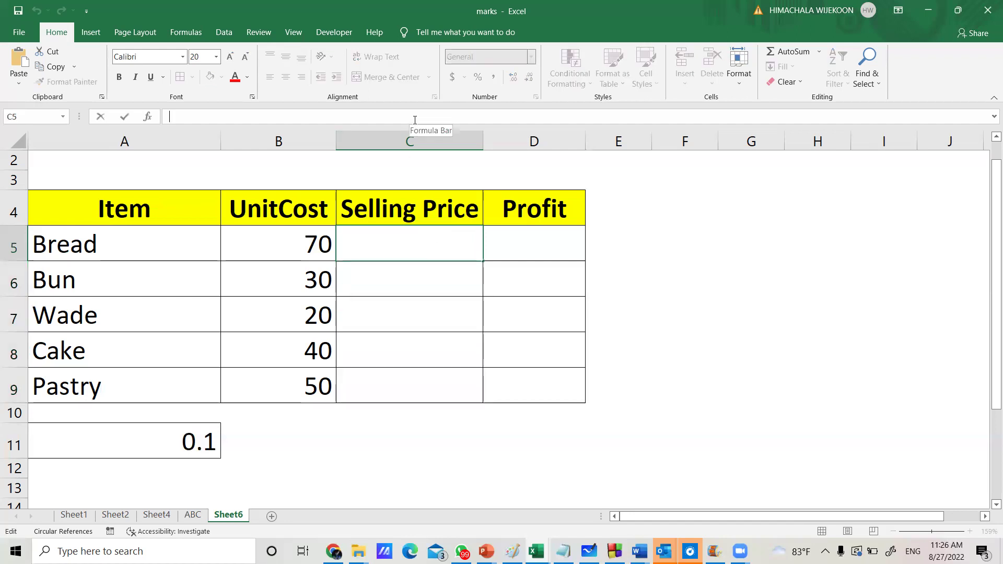
pyautogui.write('=')
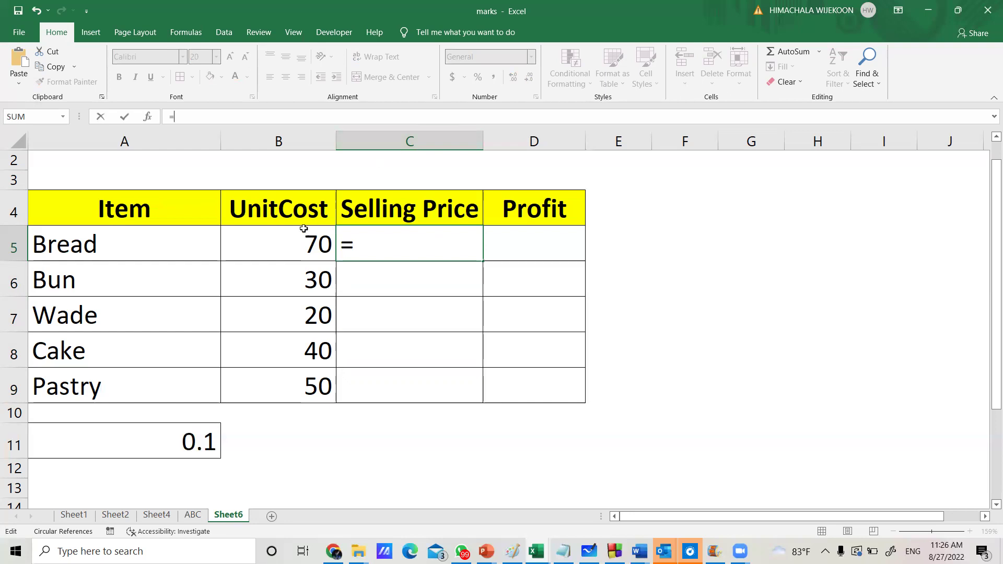
pyautogui.click(291, 243)
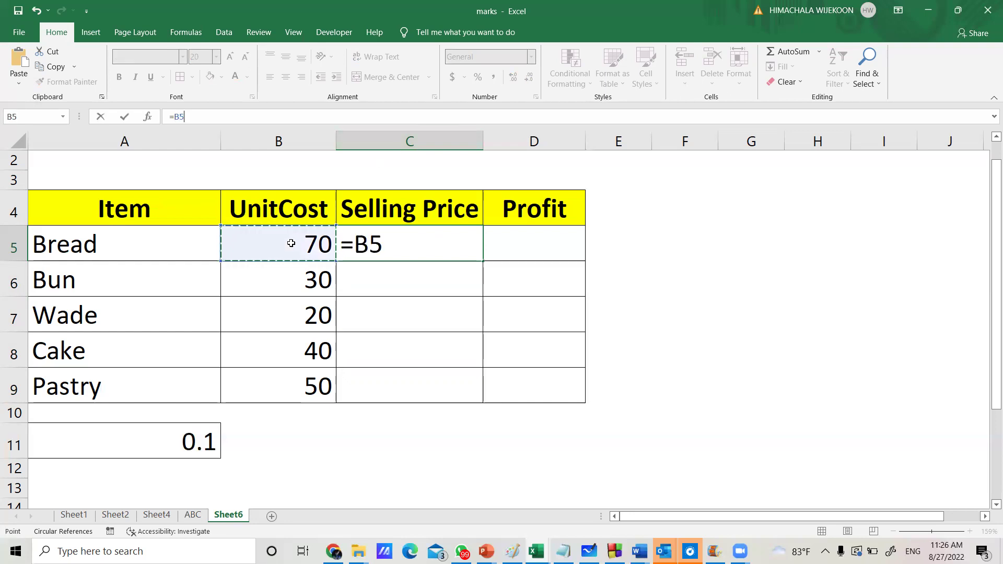
pyautogui.write('+')
pyautogui.click(291, 244)
pyautogui.write('*0.1')
pyautogui.press('Return')
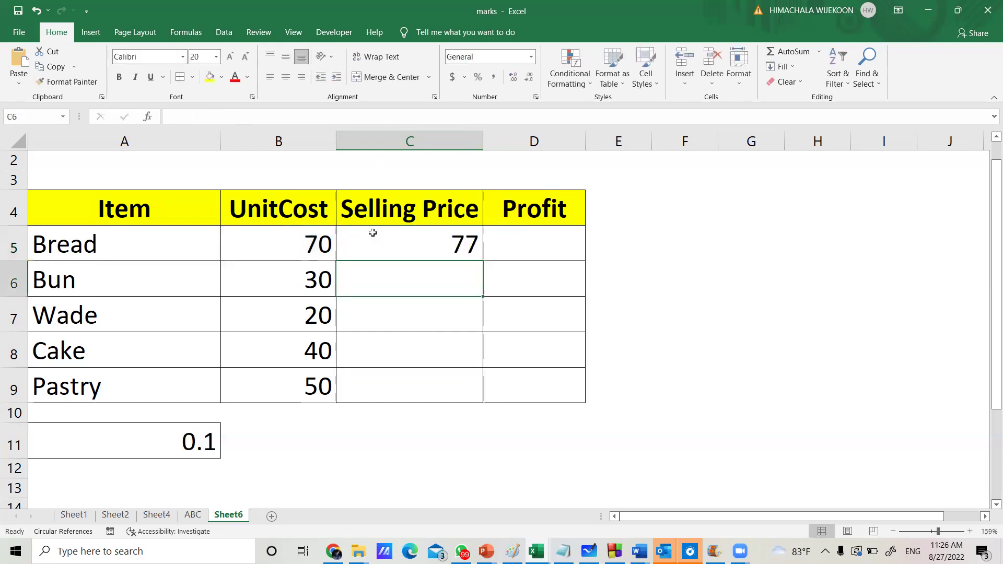
# Copy the hardcoded 0.1 margin formula from C5 down through C9.
pyautogui.click(455, 252)
pyautogui.moveTo(483, 261); pyautogui.dragTo(463, 398)
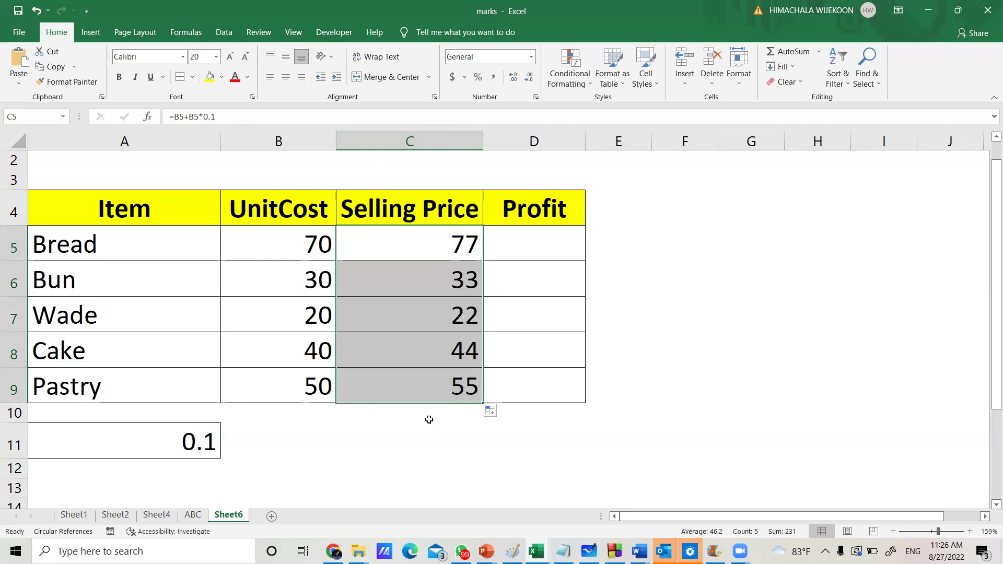
pyautogui.click(413, 438)
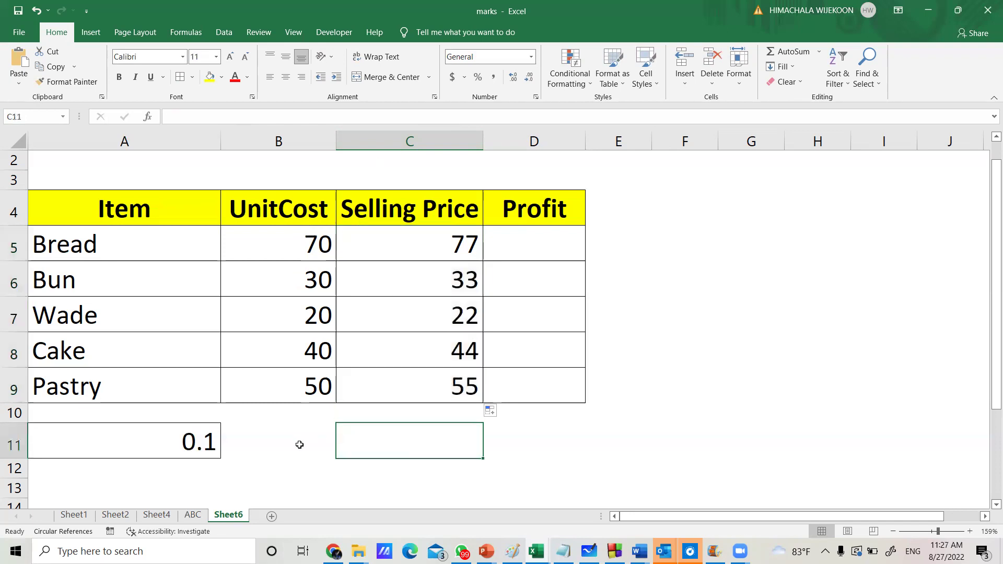
# Change the margin in A11 to 0.5 while the selling price formulas use a hardcoded margin.
pyautogui.click(207, 441)
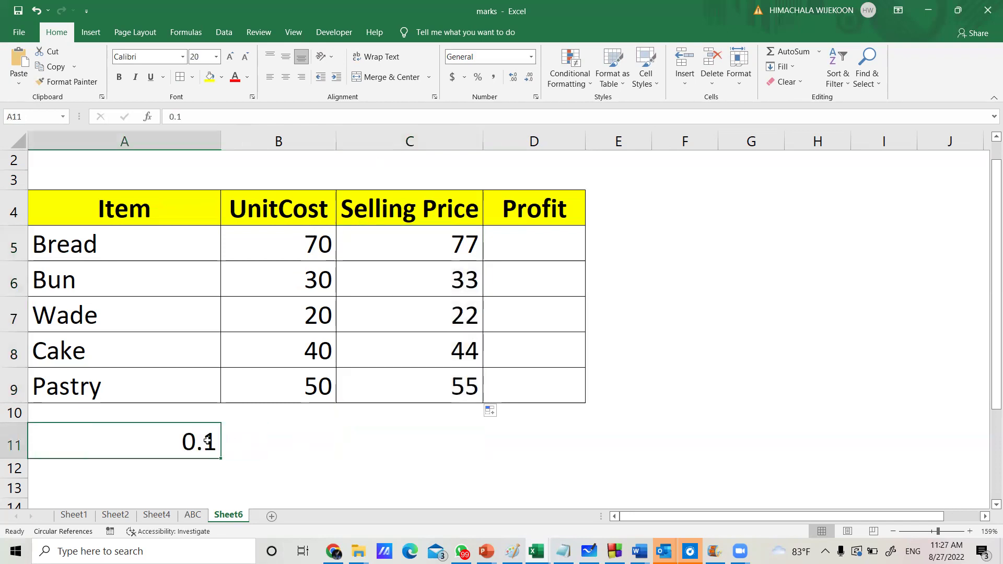
pyautogui.doubleClick(207, 440)
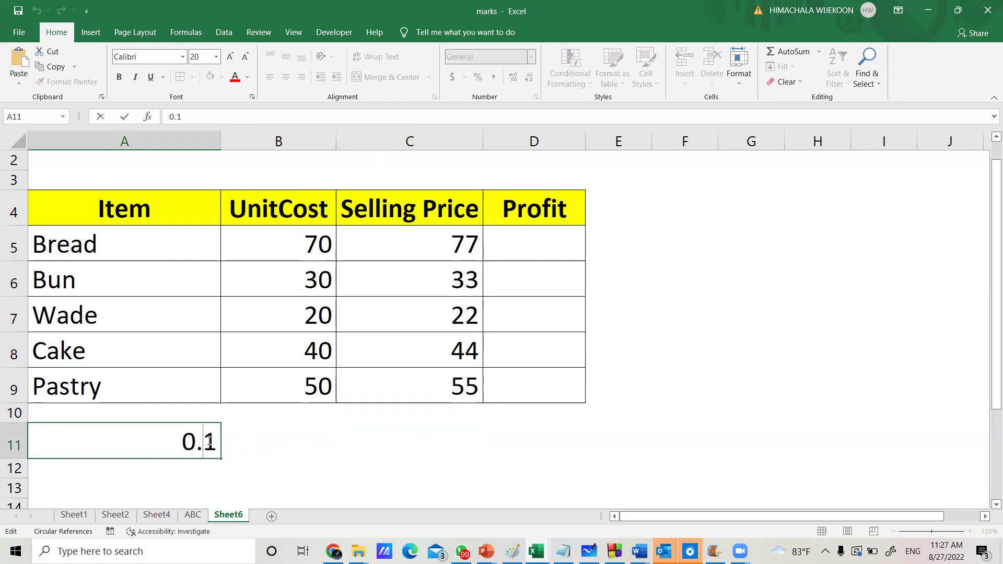
pyautogui.click(213, 443)
pyautogui.press('BackSpace')
pyautogui.write('5')
pyautogui.click(275, 444)
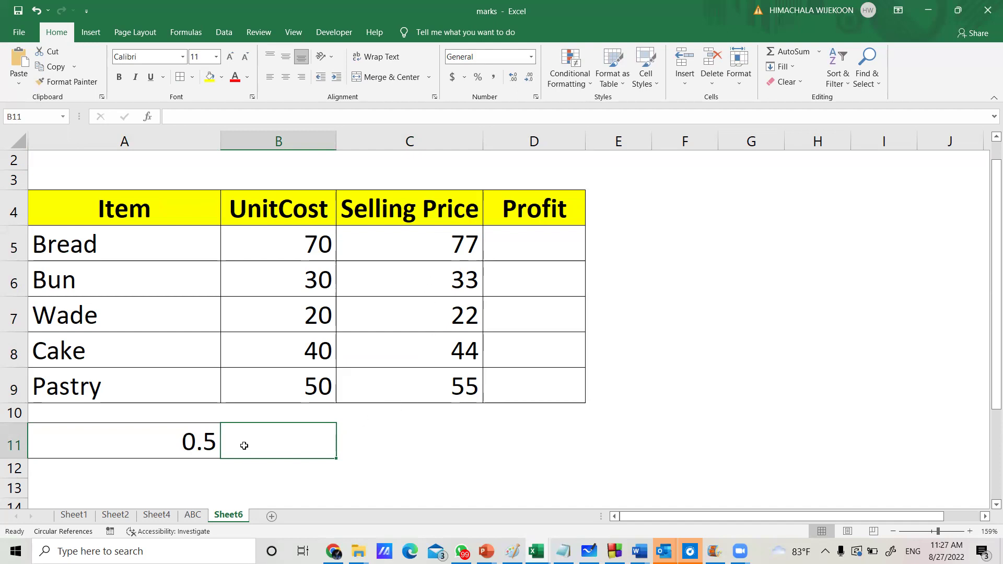
pyautogui.click(217, 443)
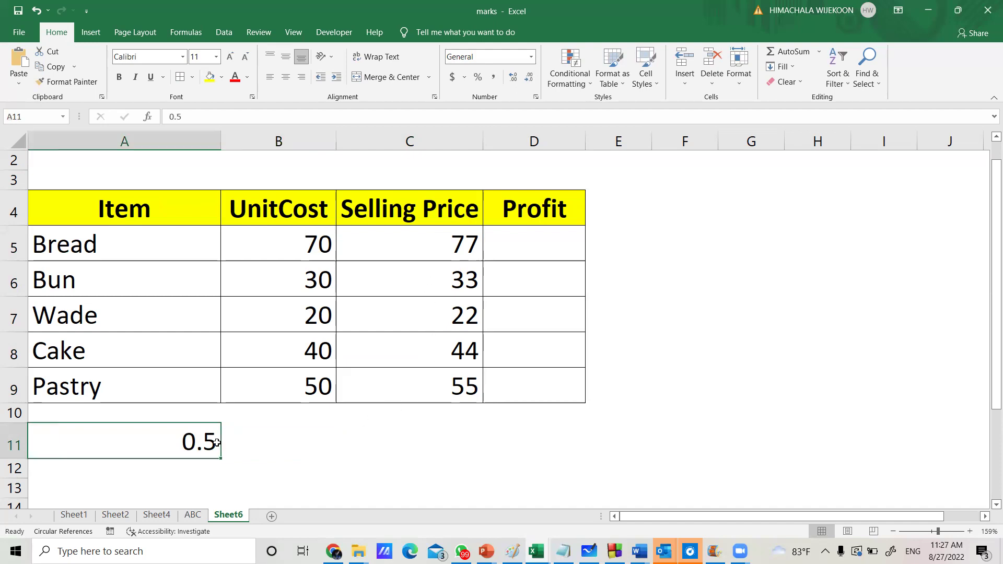
# Edit the Bread selling price formula in C5 to =B5+B5*0.5.
pyautogui.click(413, 232)
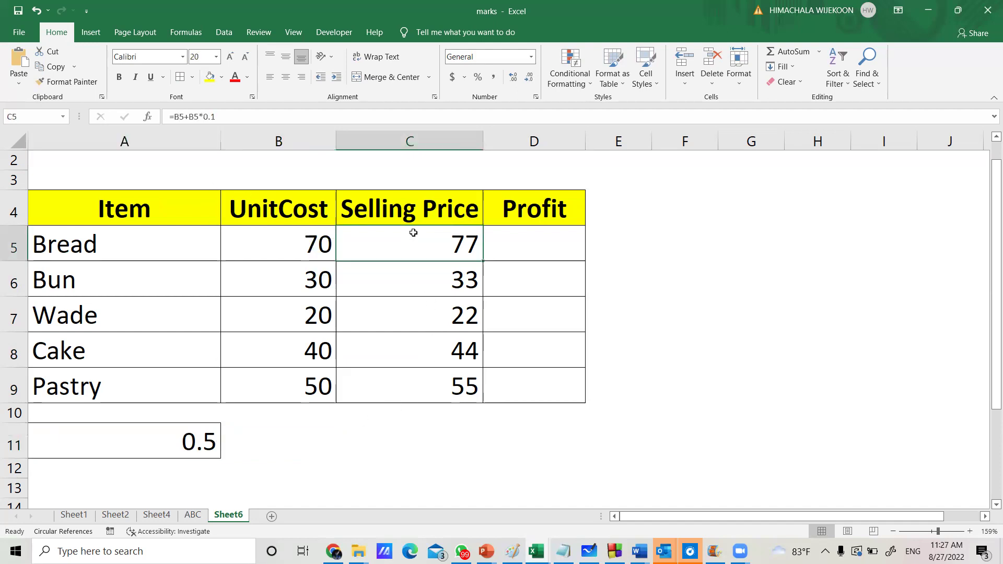
pyautogui.click(221, 118)
pyautogui.press('BackSpace')
pyautogui.write('5')
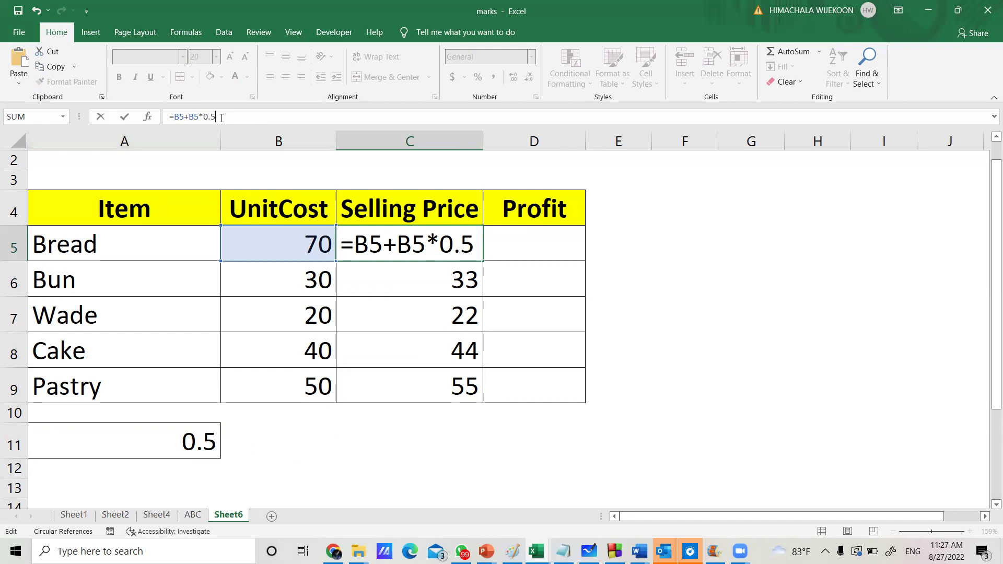
pyautogui.press('Return')
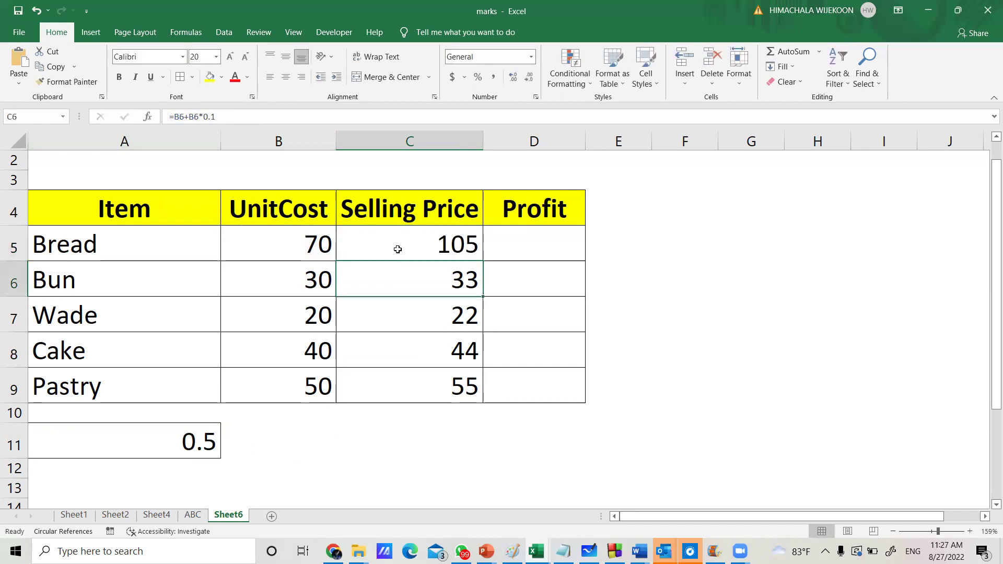
# Copy the hardcoded 0.5 margin formula from C5 down through C9.
pyautogui.click(399, 252)
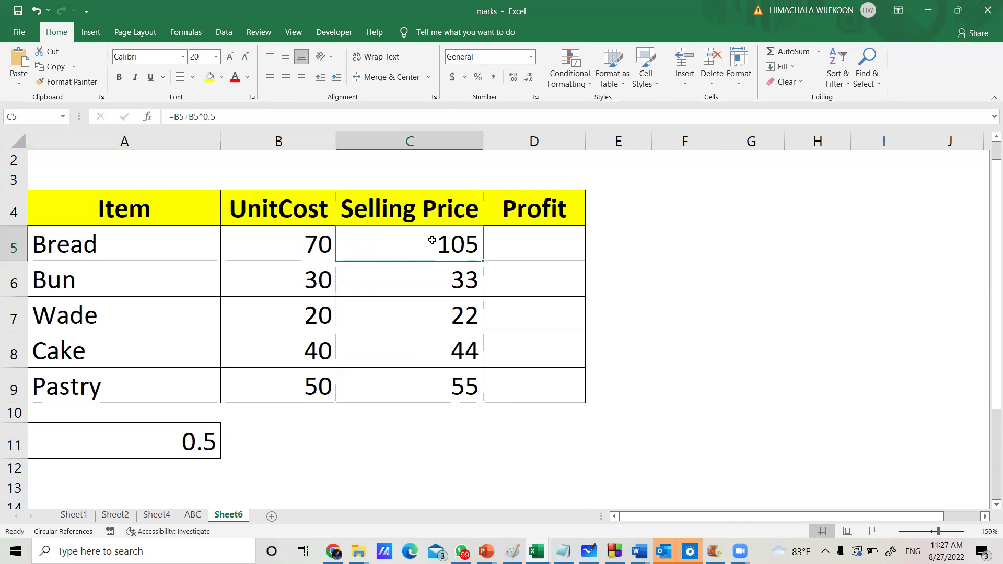
pyautogui.moveTo(483, 258); pyautogui.dragTo(466, 393)
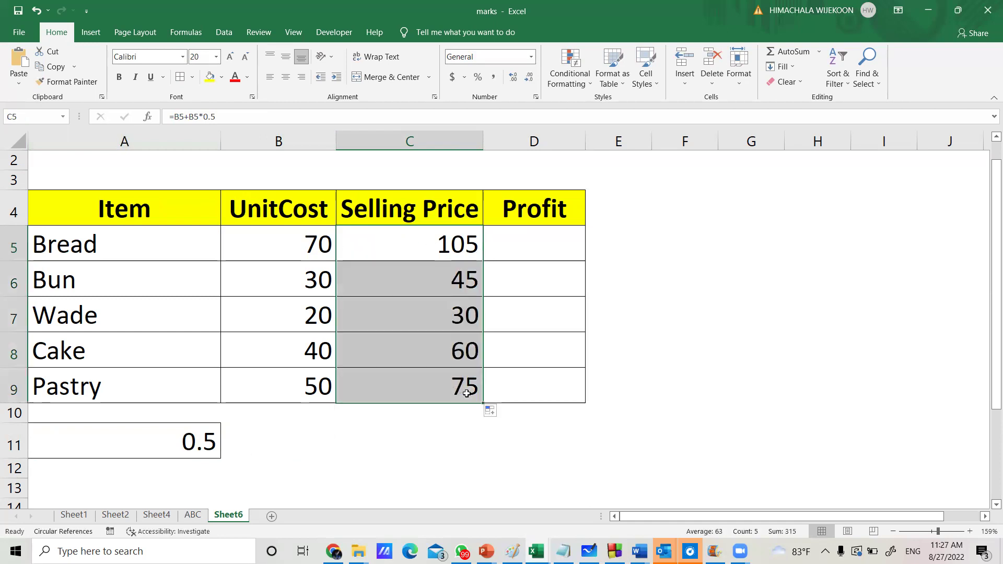
pyautogui.click(426, 439)
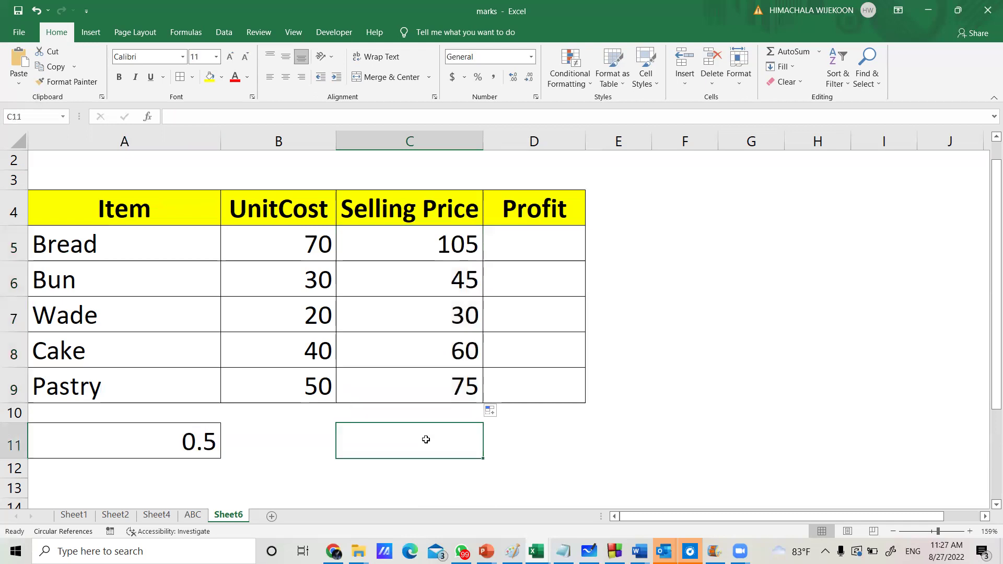
# Set the margin value in A11 back to 0.1.
pyautogui.click(212, 443)
pyautogui.doubleClick(212, 443)
pyautogui.press('BackSpace')
pyautogui.write('1')
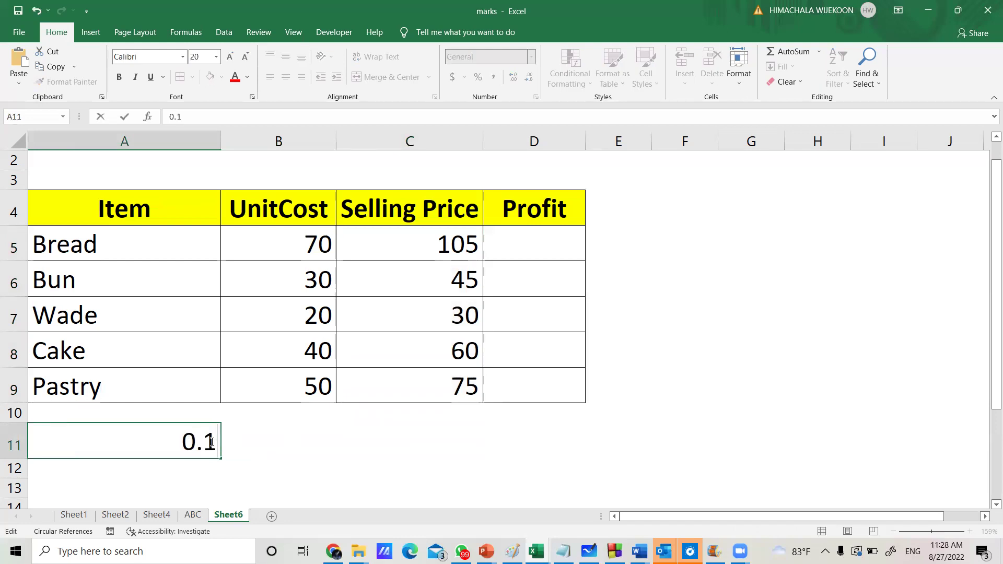
pyautogui.click(321, 447)
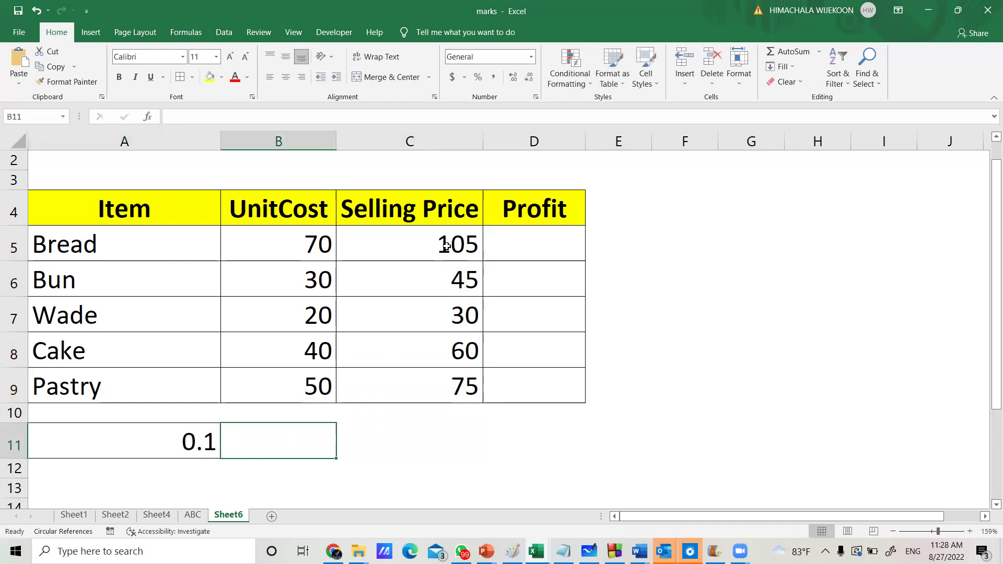
# Clear the hardcoded-margin selling price formulas in C5:C9.
pyautogui.click(447, 246)
pyautogui.moveTo(446, 246); pyautogui.dragTo(451, 377)
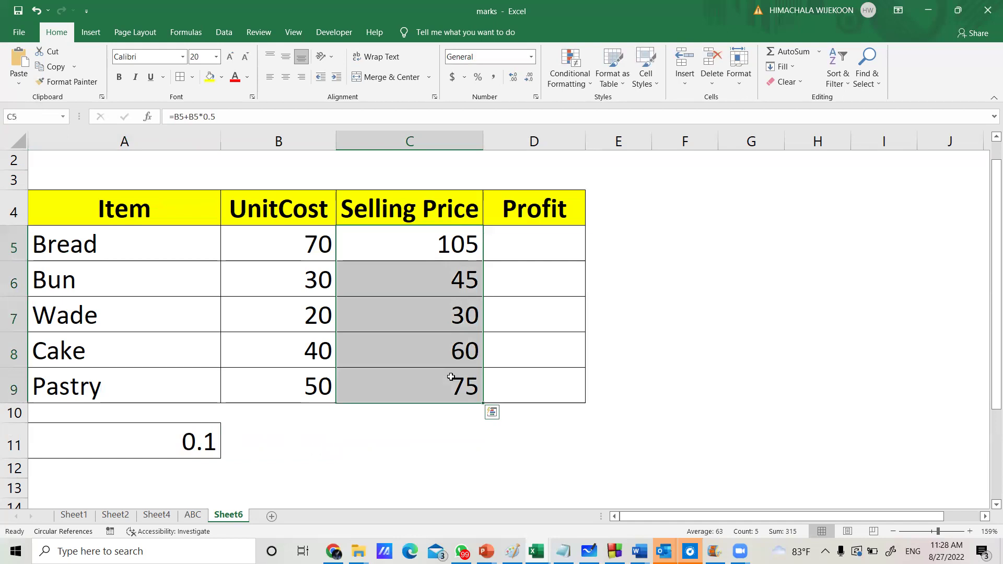
pyautogui.press('Delete')
# Enter the selling price formula =B5+B5*$A$11 in C5, using an absolute reference to the margin cell.
pyautogui.click(449, 240)
pyautogui.write('=')
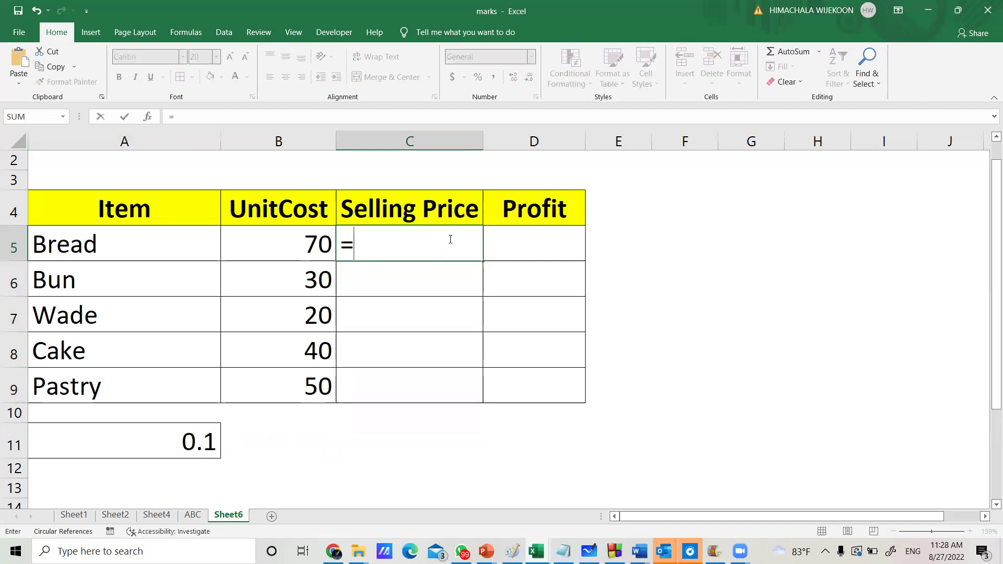
pyautogui.click(261, 248)
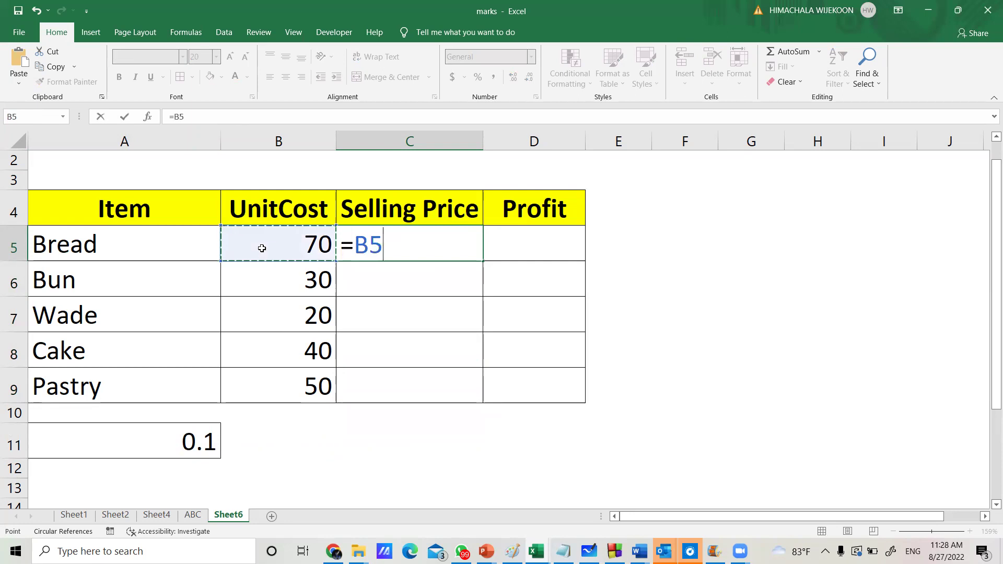
pyautogui.write('+')
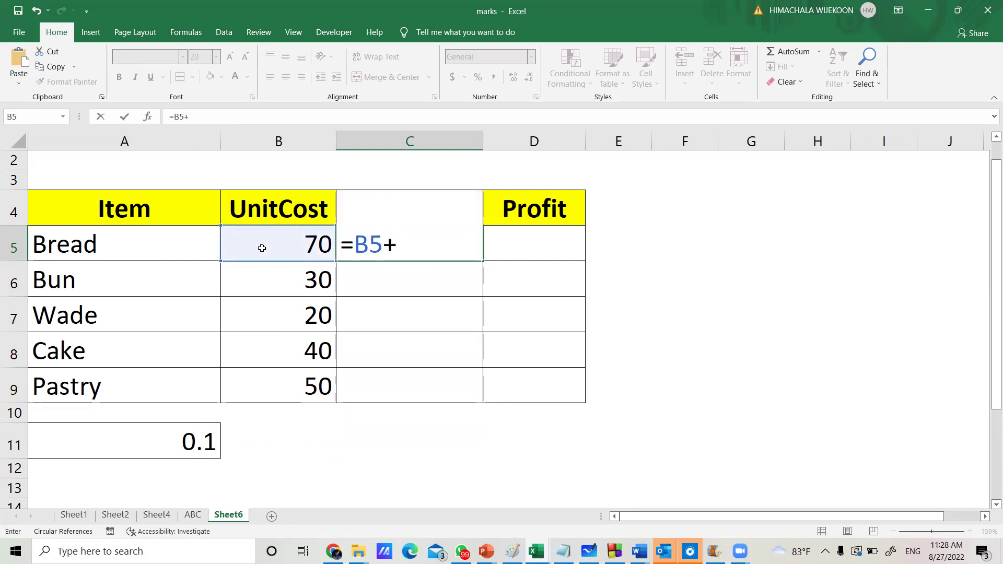
pyautogui.click(261, 249)
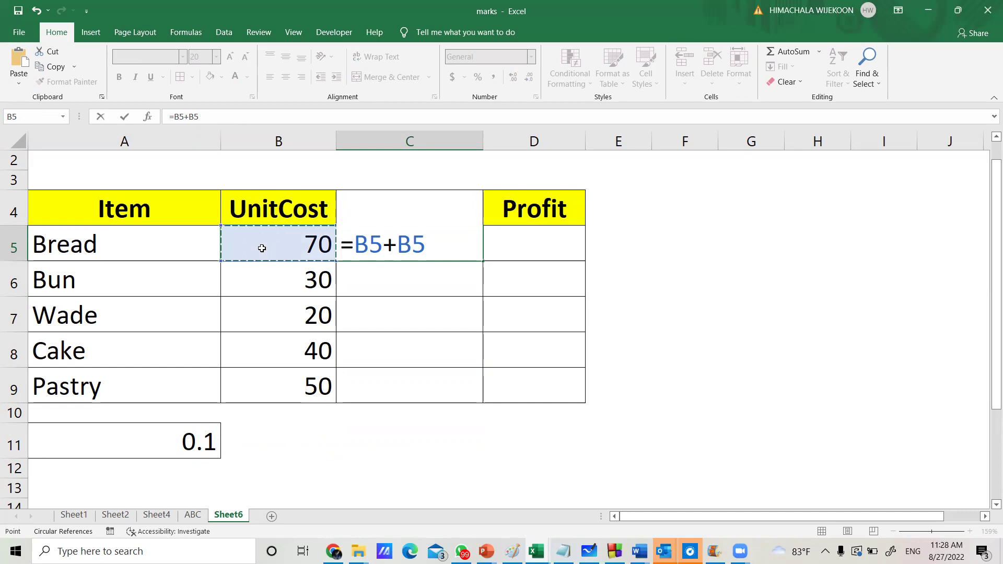
pyautogui.write('*$')
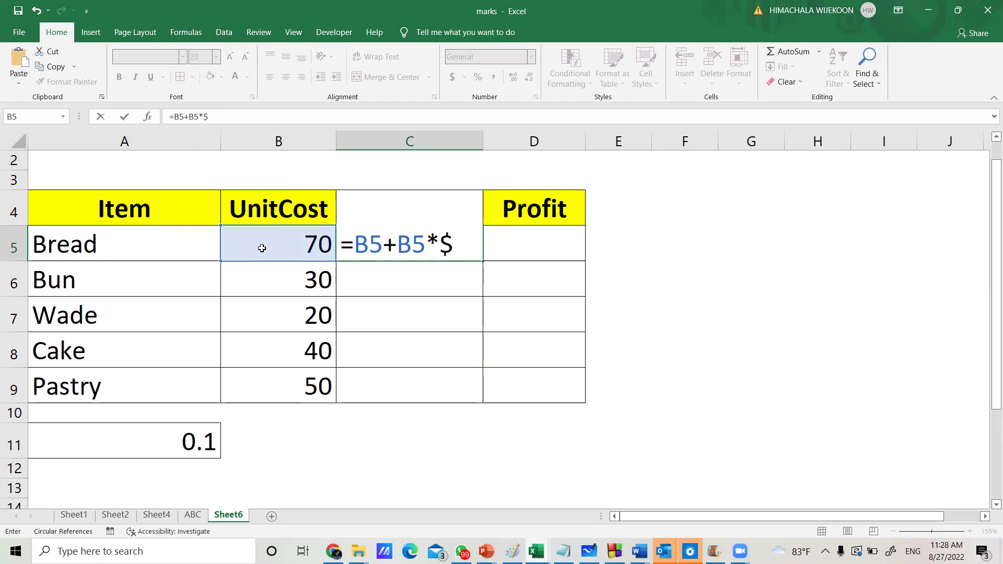
pyautogui.write('A$')
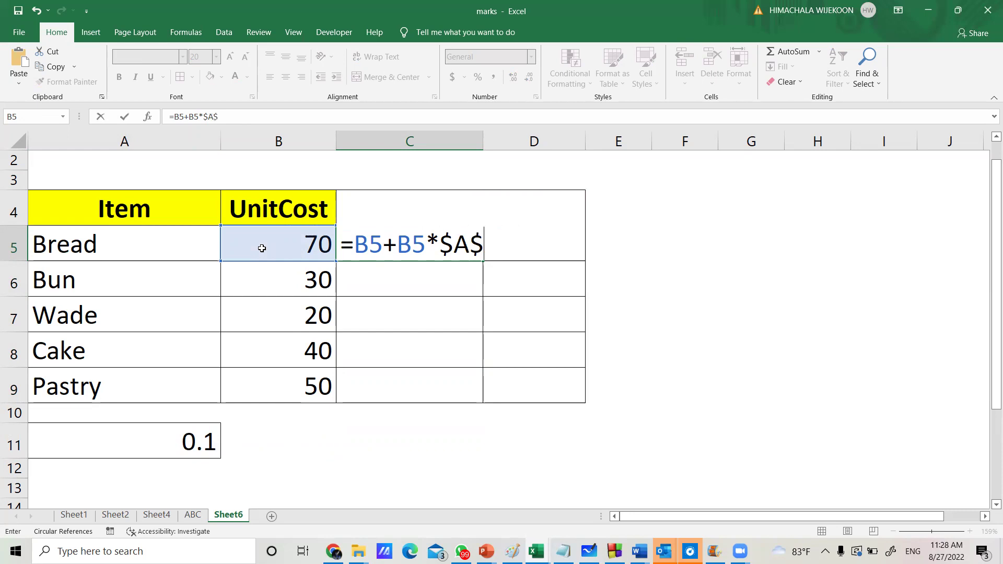
pyautogui.write('11')
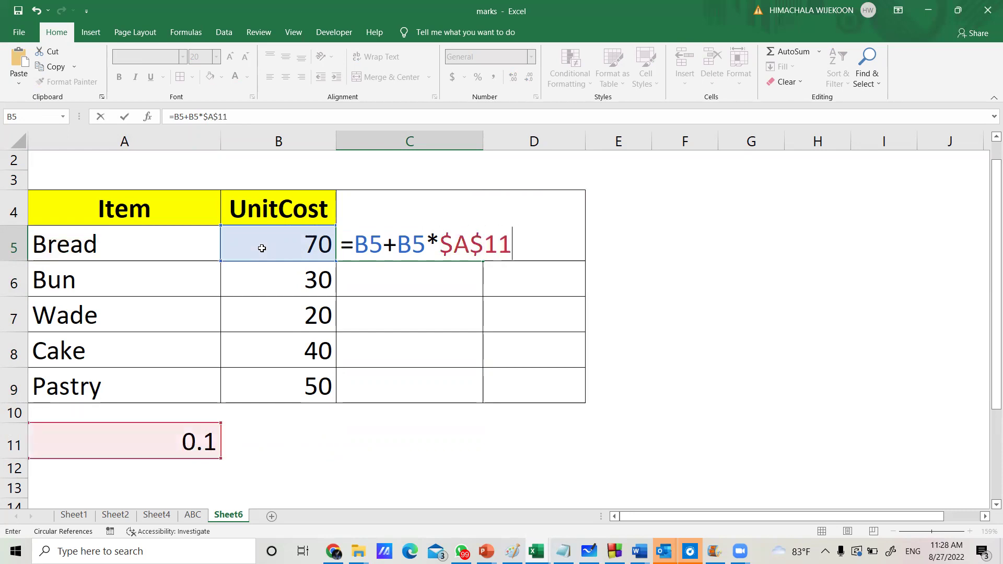
pyautogui.press('Return')
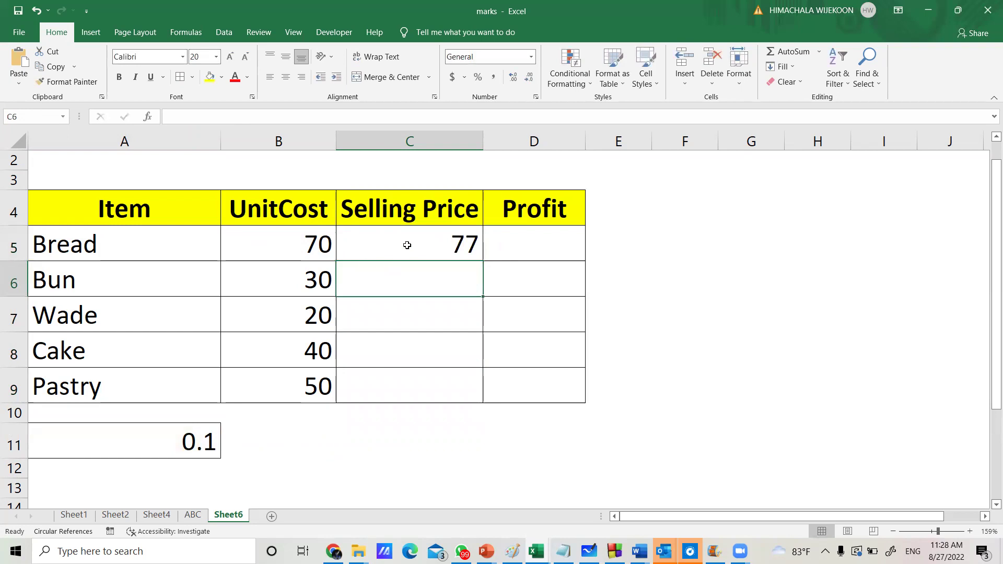
# Copy the $A$11-based selling price formula from C5 down through C9.
pyautogui.click(407, 245)
pyautogui.moveTo(483, 261); pyautogui.dragTo(482, 398)
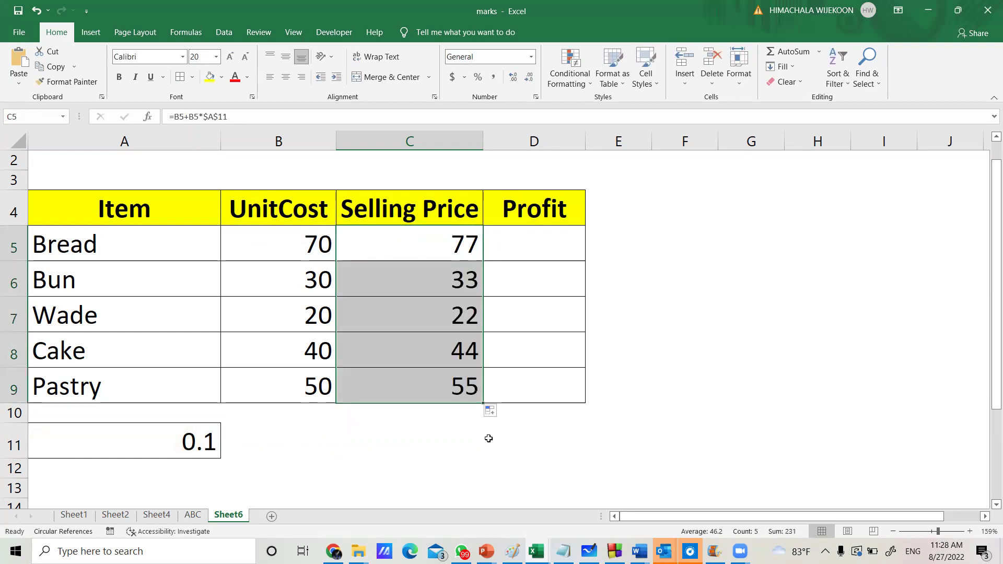
pyautogui.click(426, 472)
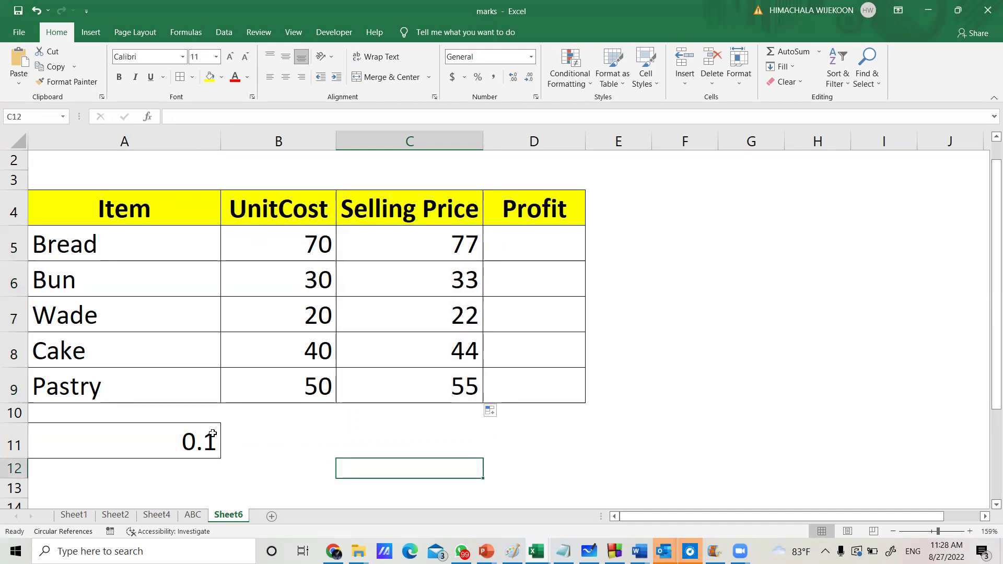
# Set the margin in A11 to 0.5 and check how the selling prices in C5:C9 respond.
pyautogui.click(213, 435)
pyautogui.doubleClick(213, 434)
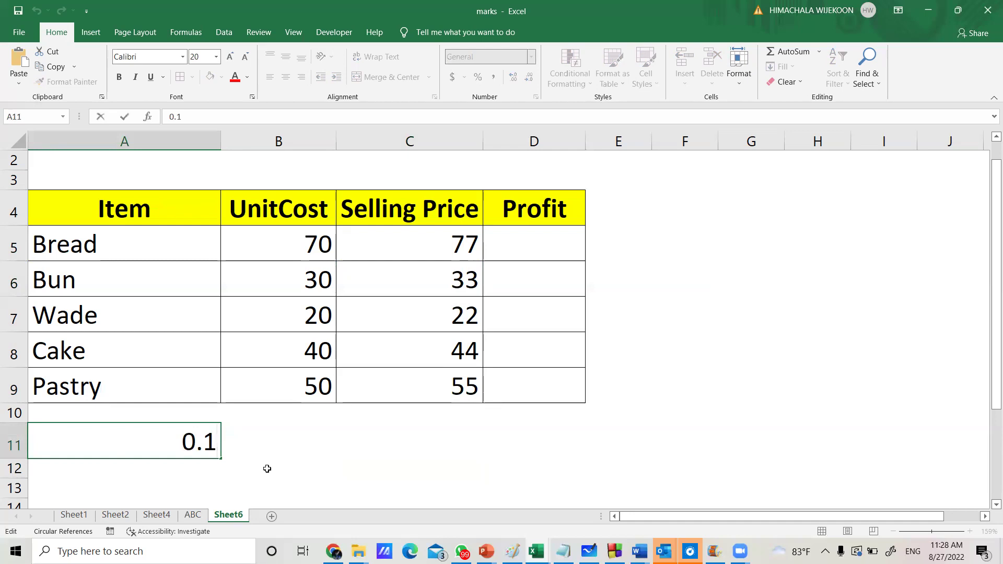
pyautogui.press('BackSpace')
pyautogui.write('5')
pyautogui.press('Return')
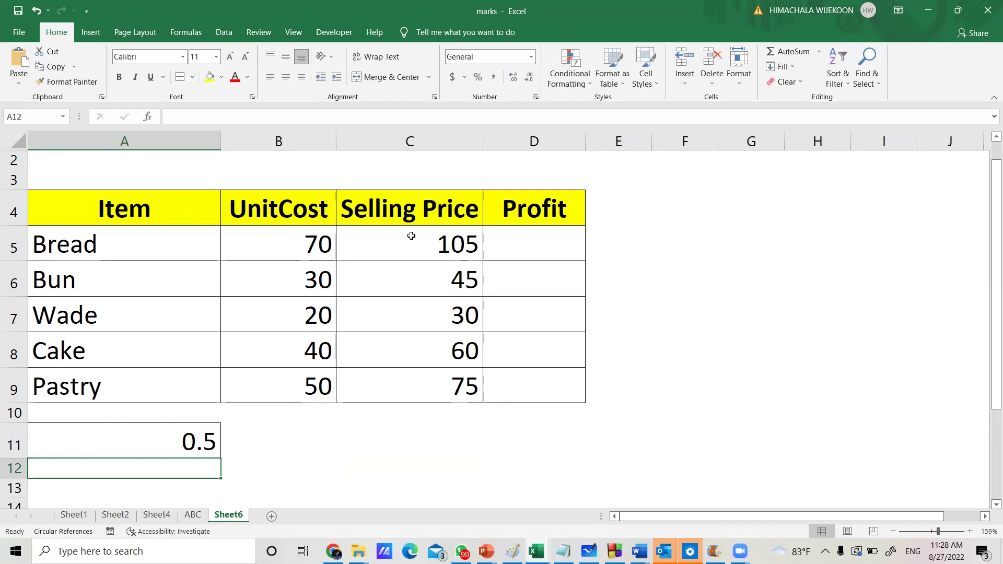
pyautogui.moveTo(409, 251); pyautogui.dragTo(420, 374)
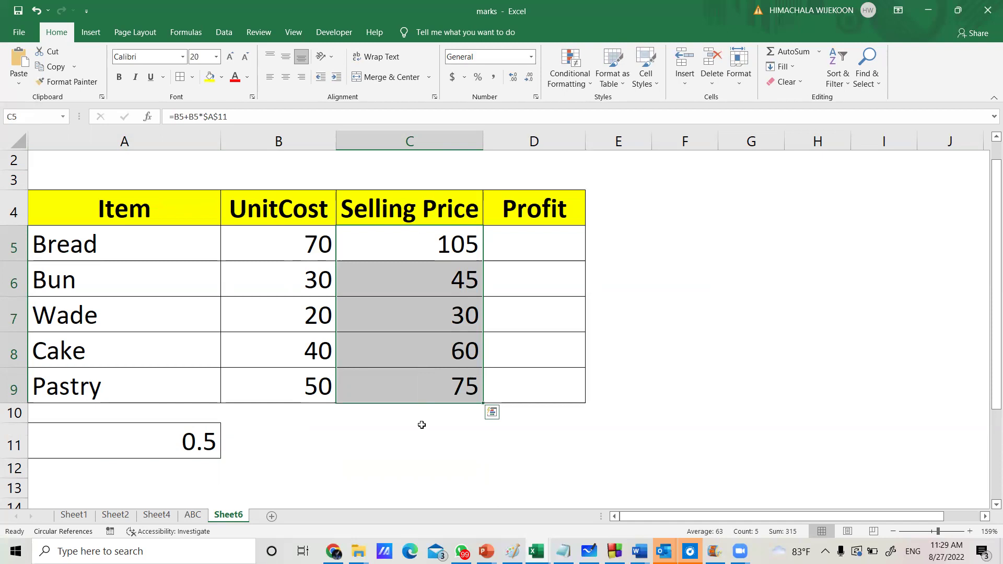
# Switch to Microsoft Whiteboard and move the exam page image up to bring question 8 into view.
pyautogui.click(931, 8)
pyautogui.moveTo(510, 451); pyautogui.dragTo(503, 377)
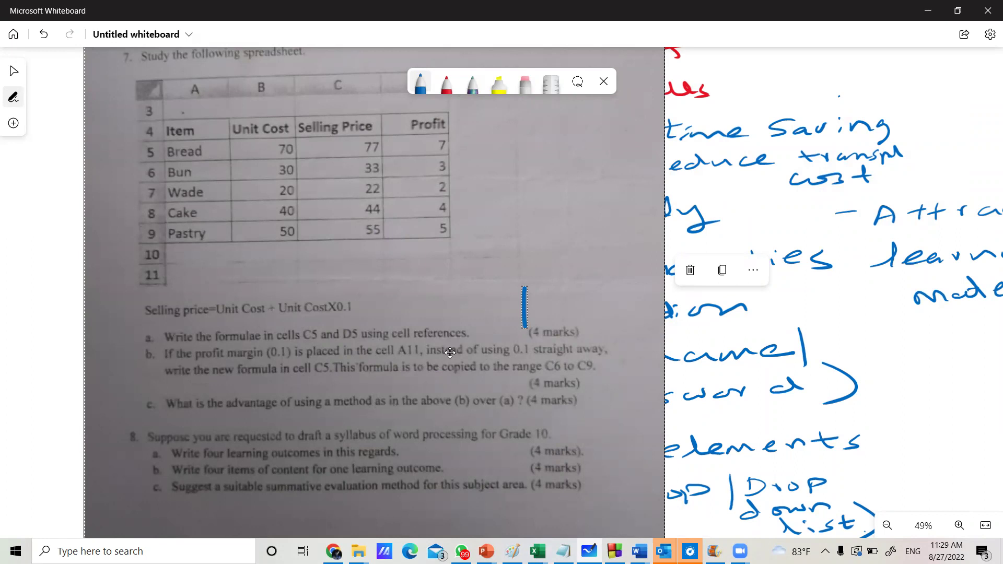
pyautogui.moveTo(515, 476); pyautogui.dragTo(527, 361)
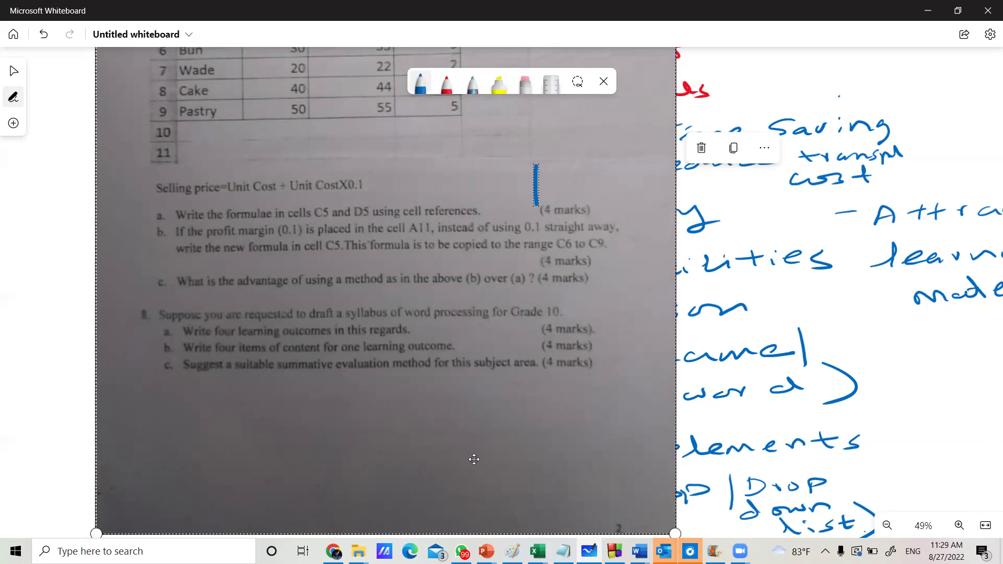
pyautogui.moveTo(474, 460); pyautogui.dragTo(459, 437)
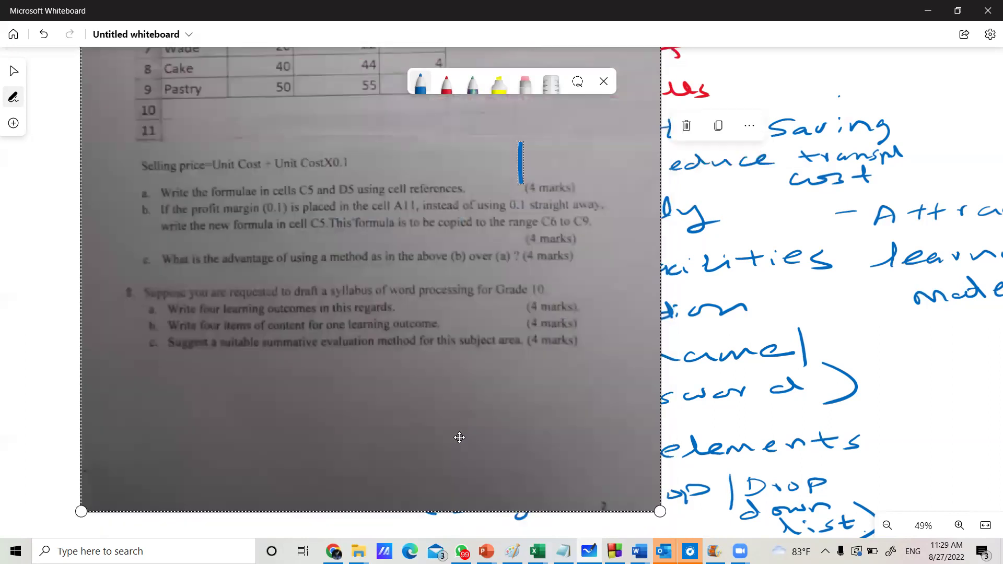